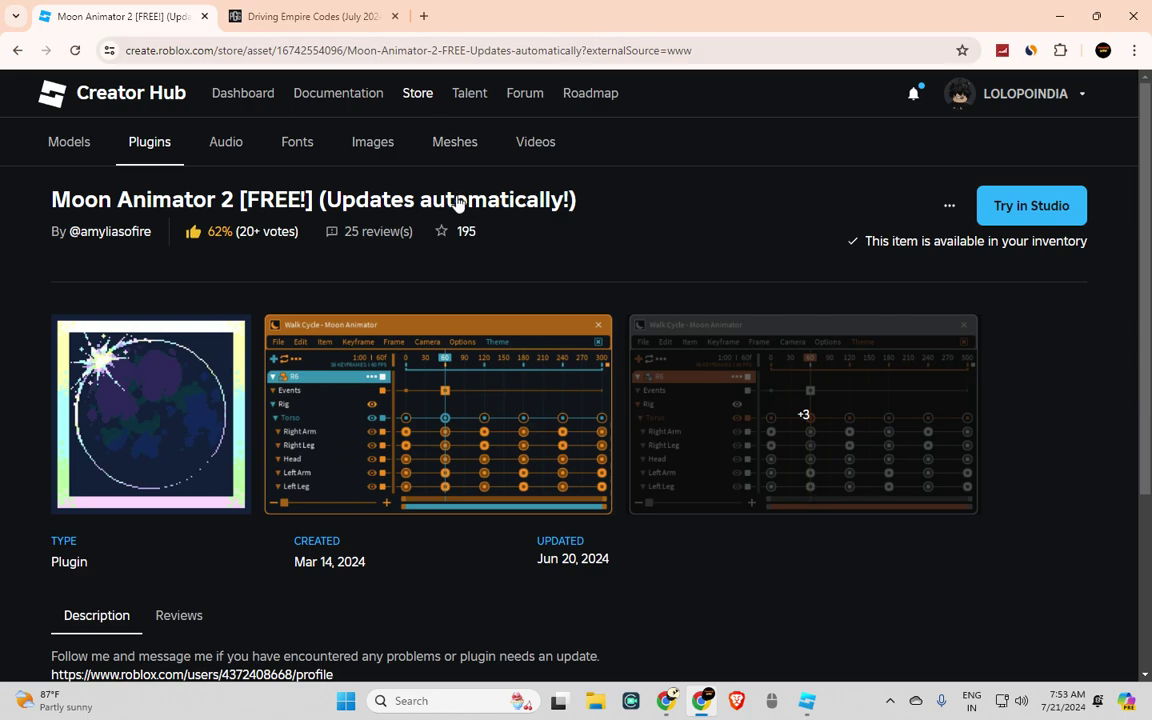
# Scroll down the Moon Animator 2 store page to review the plugin
pyautogui.scroll(-3, 750, 295)
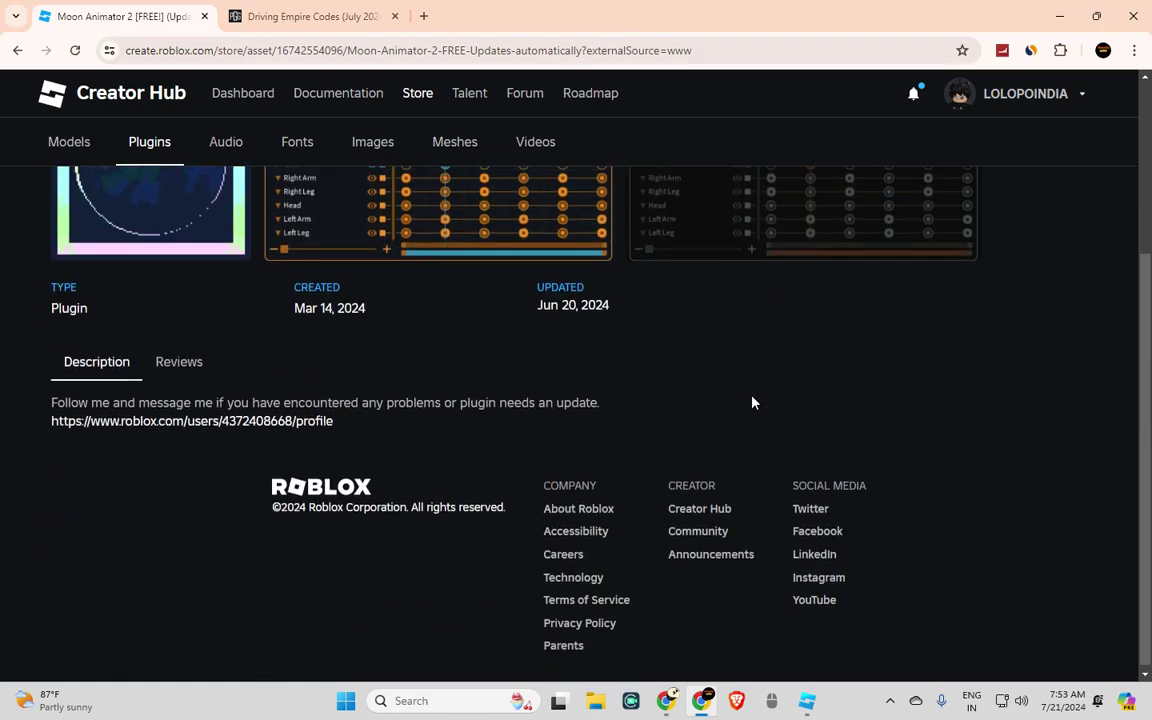
# Switch to Roblox Studio and close the Plugin Management window
pyautogui.click(806, 705)
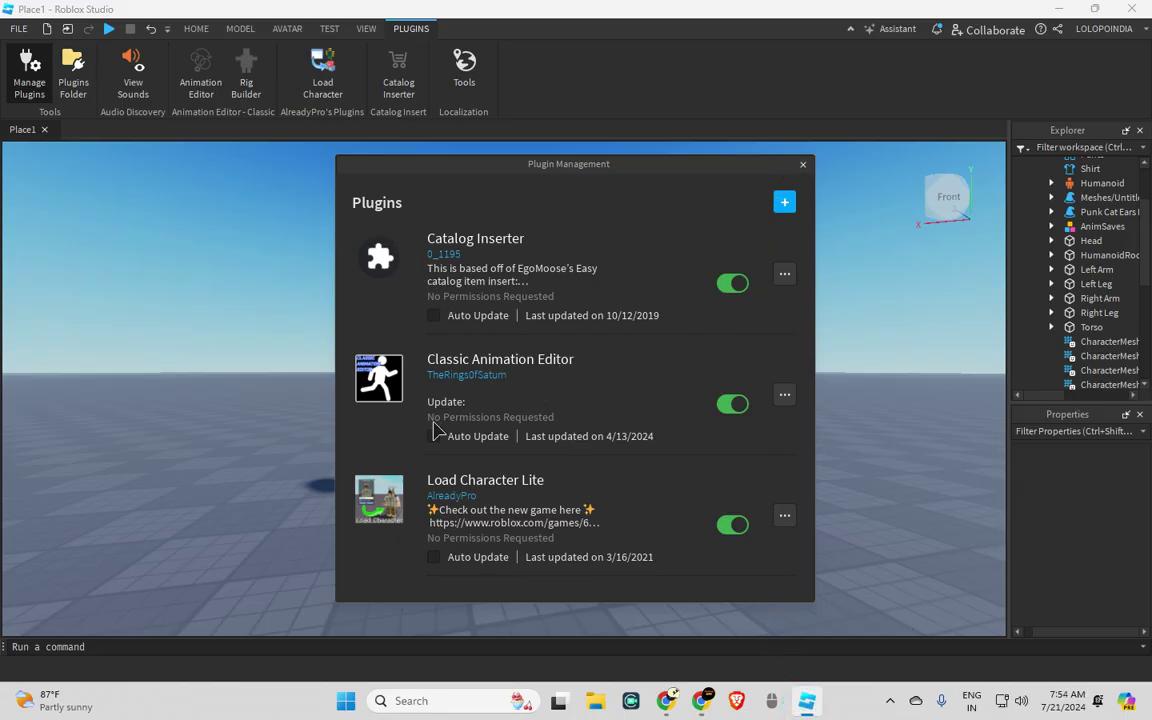
pyautogui.click(803, 165)
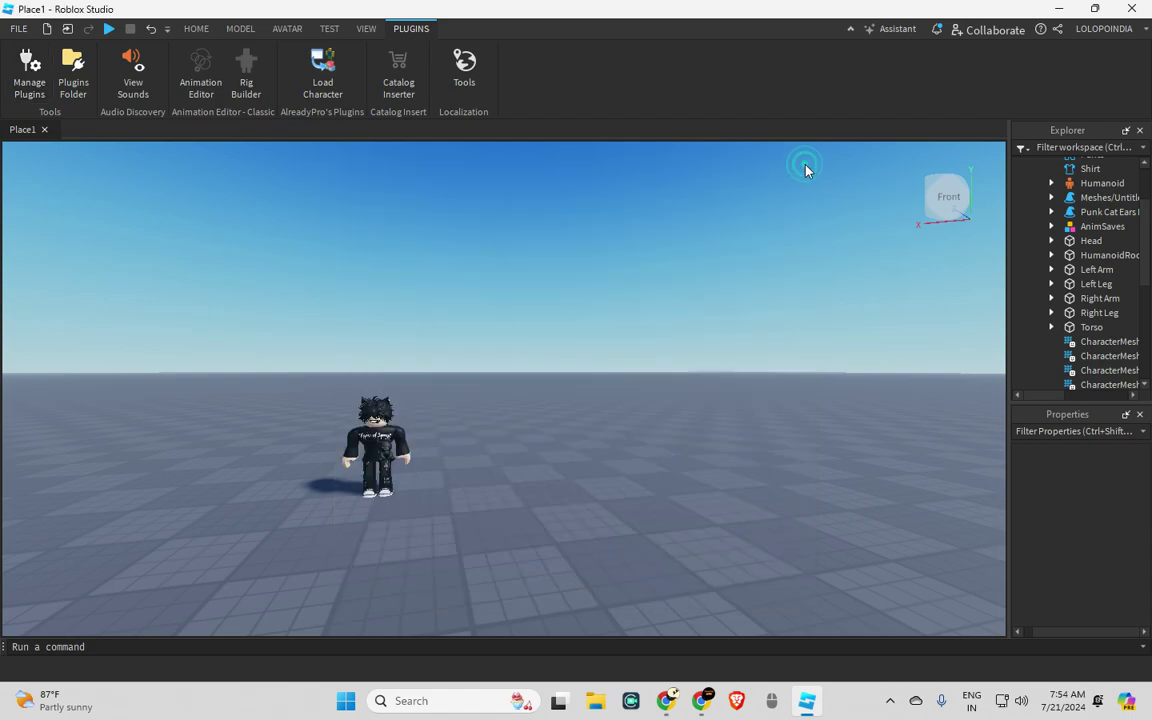
# Delete Moon Animator 2 from the inventory, confirm, then get the plugin again
pyautogui.click(701, 700)
pyautogui.scroll(3, 650, 380)
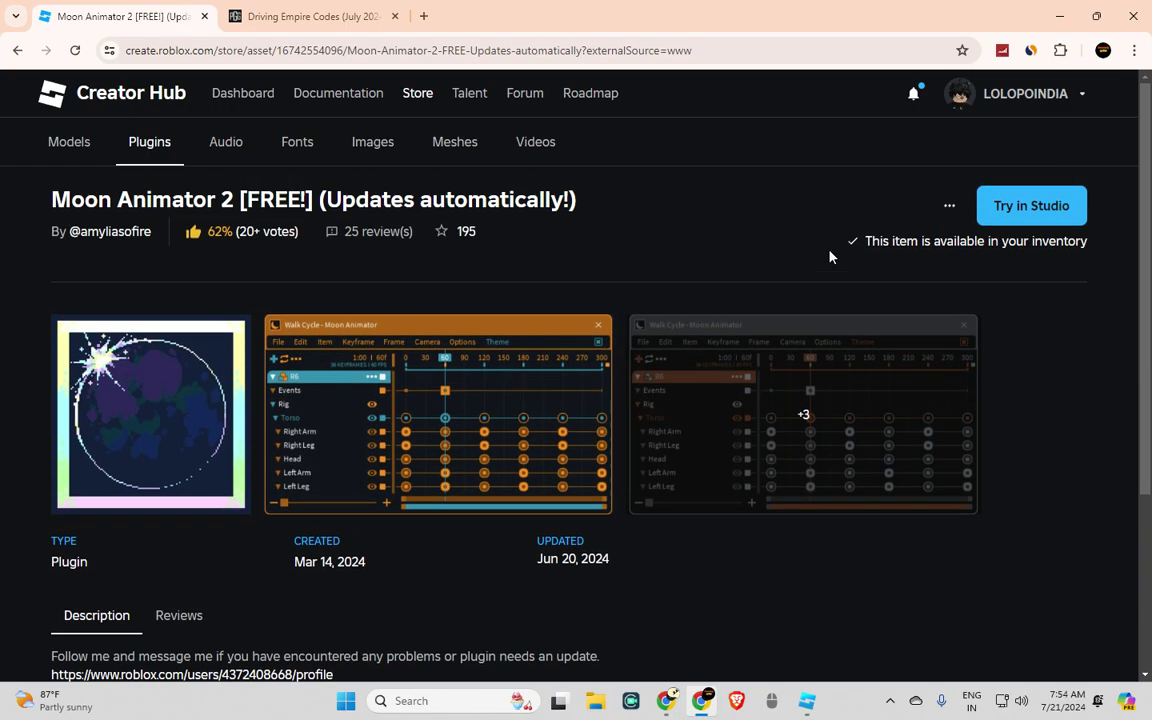
pyautogui.click(949, 205)
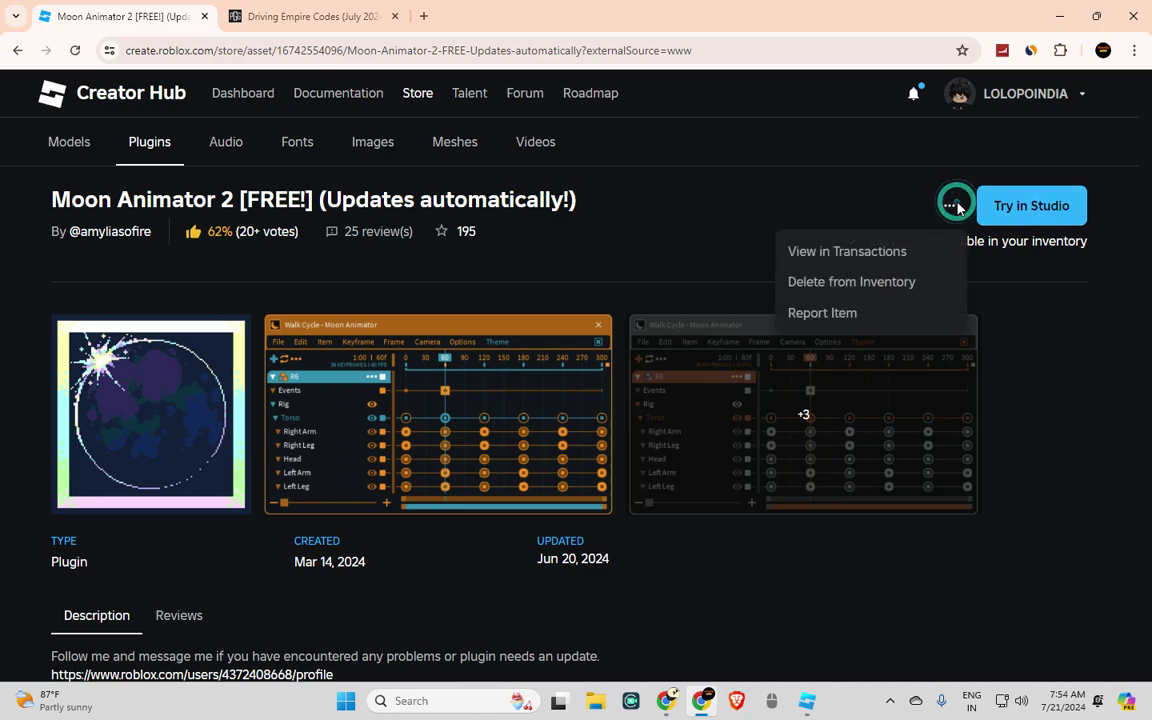
pyautogui.click(1028, 213)
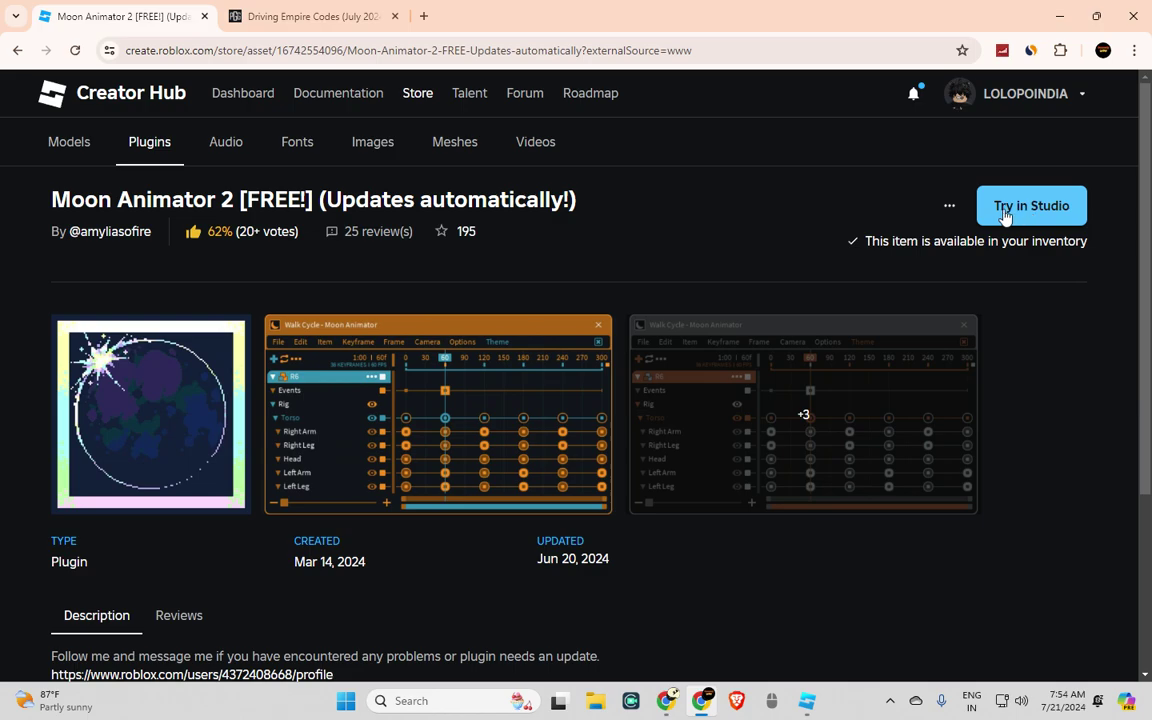
pyautogui.click(950, 206)
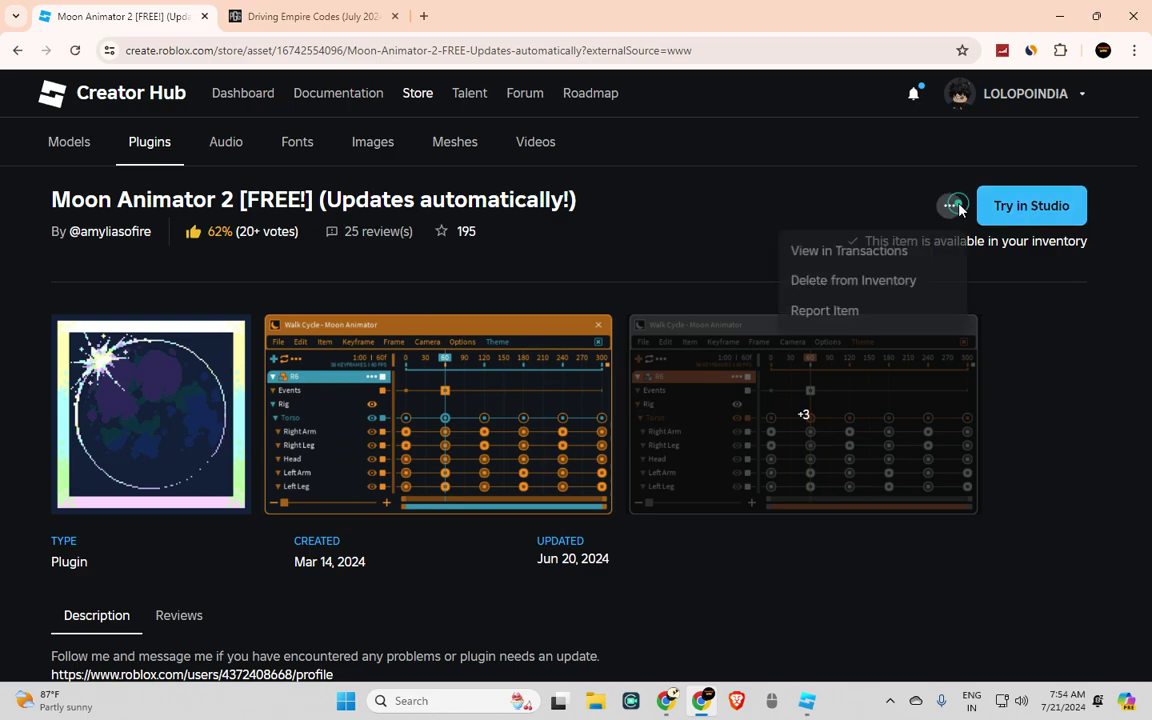
pyautogui.click(856, 282)
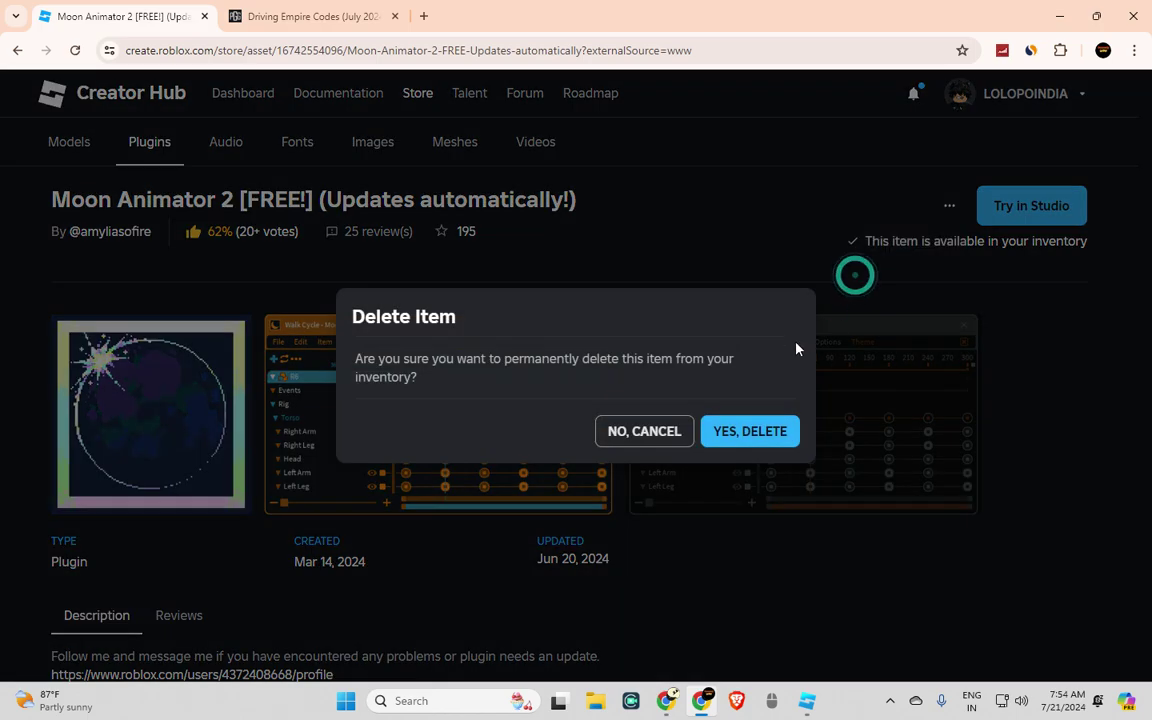
pyautogui.click(747, 436)
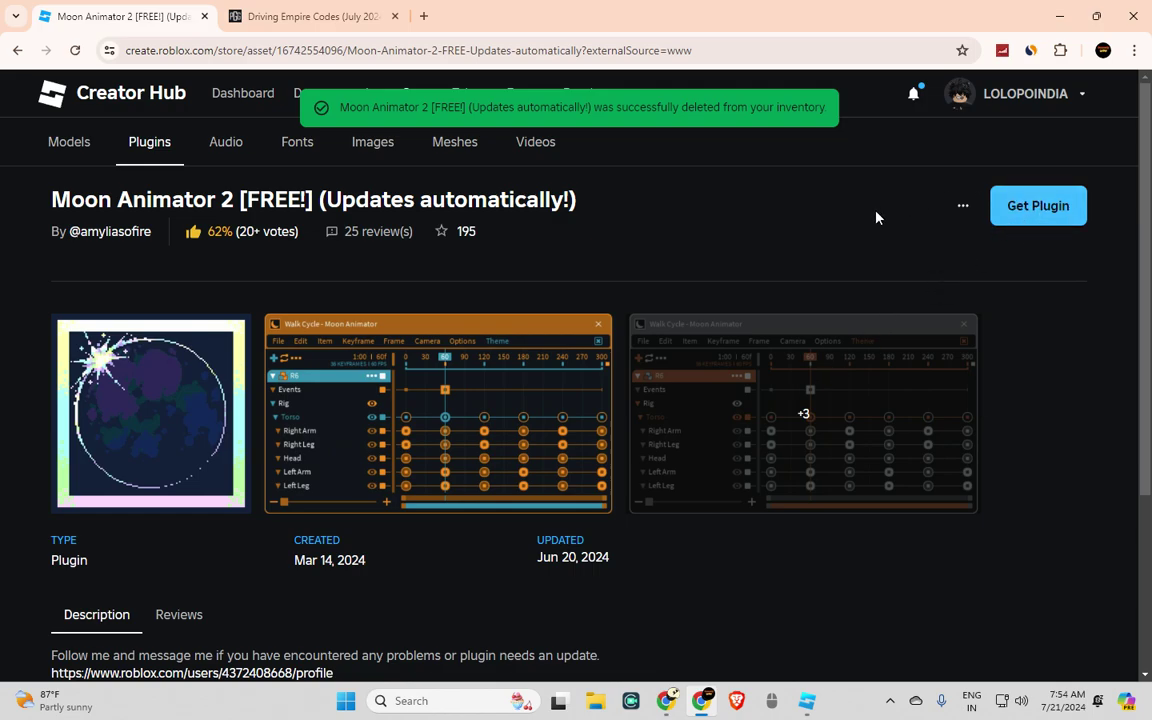
pyautogui.click(1039, 208)
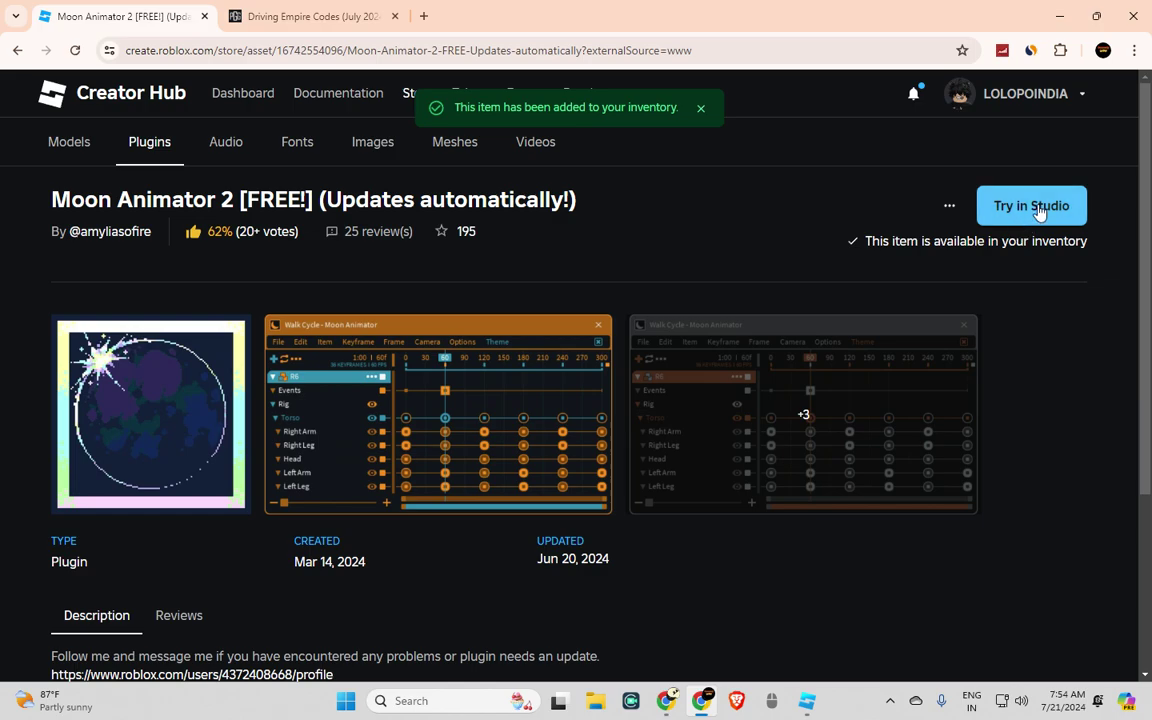
# In Studio, open the Toolbox plugin marketplace from Manage Plugins, then close Plugin Management
pyautogui.click(810, 702)
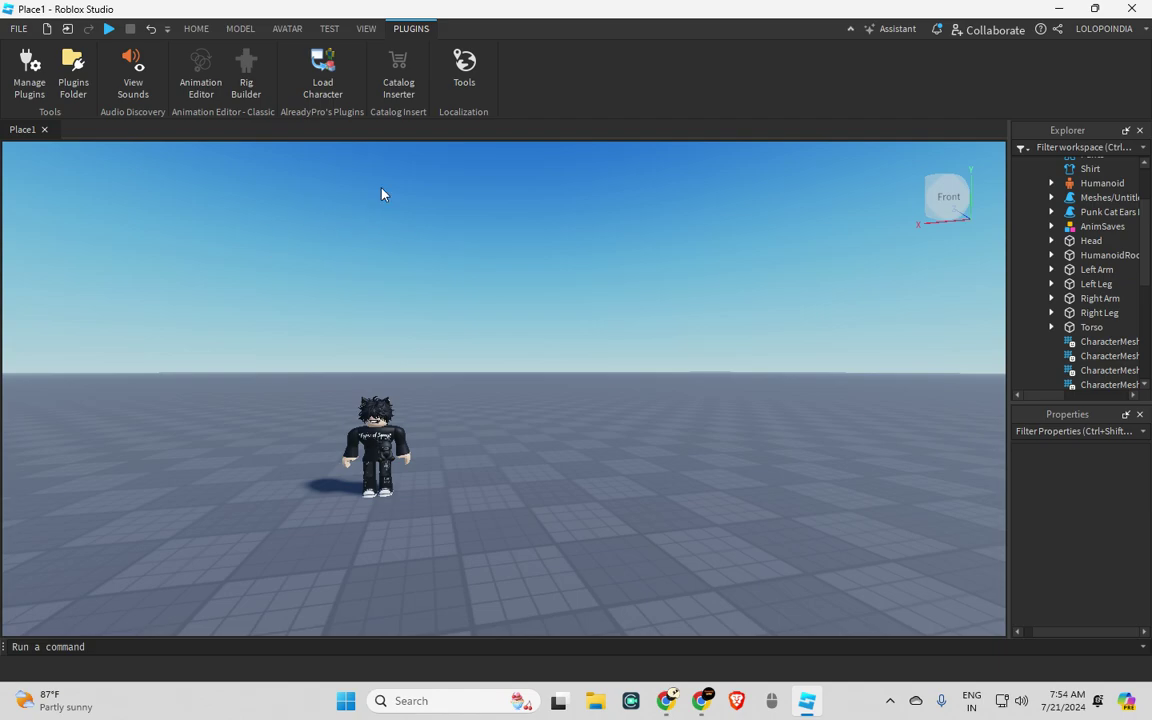
pyautogui.click(22, 86)
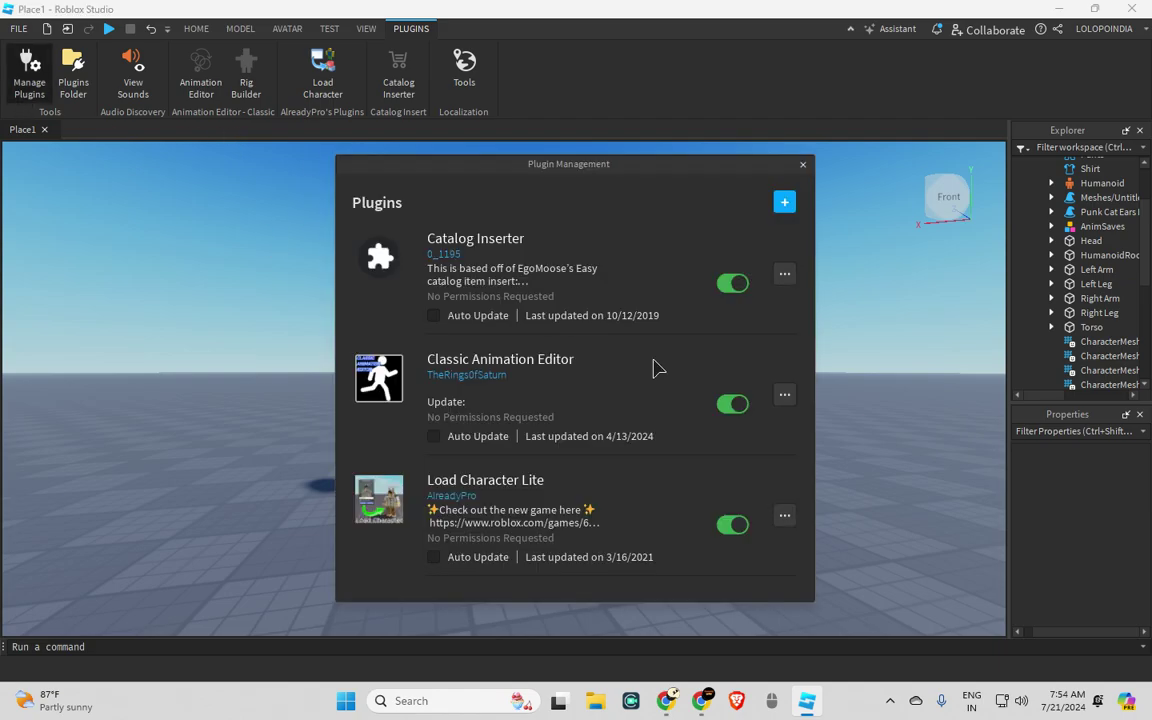
pyautogui.click(785, 202)
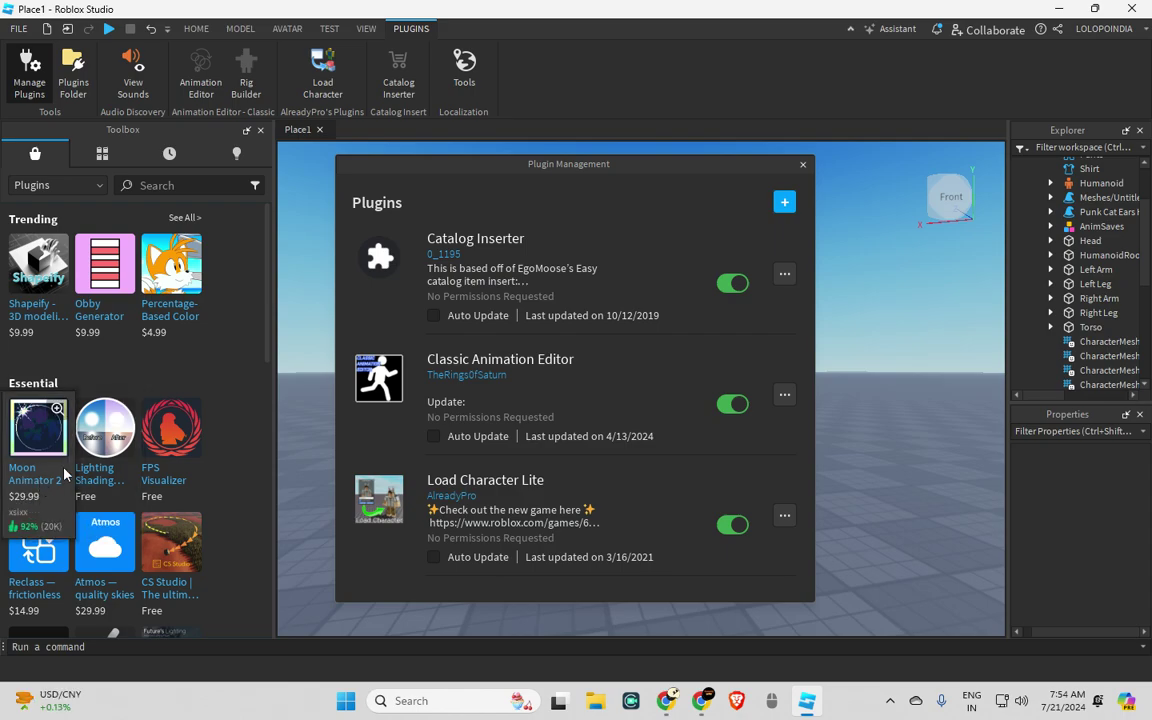
pyautogui.click(802, 164)
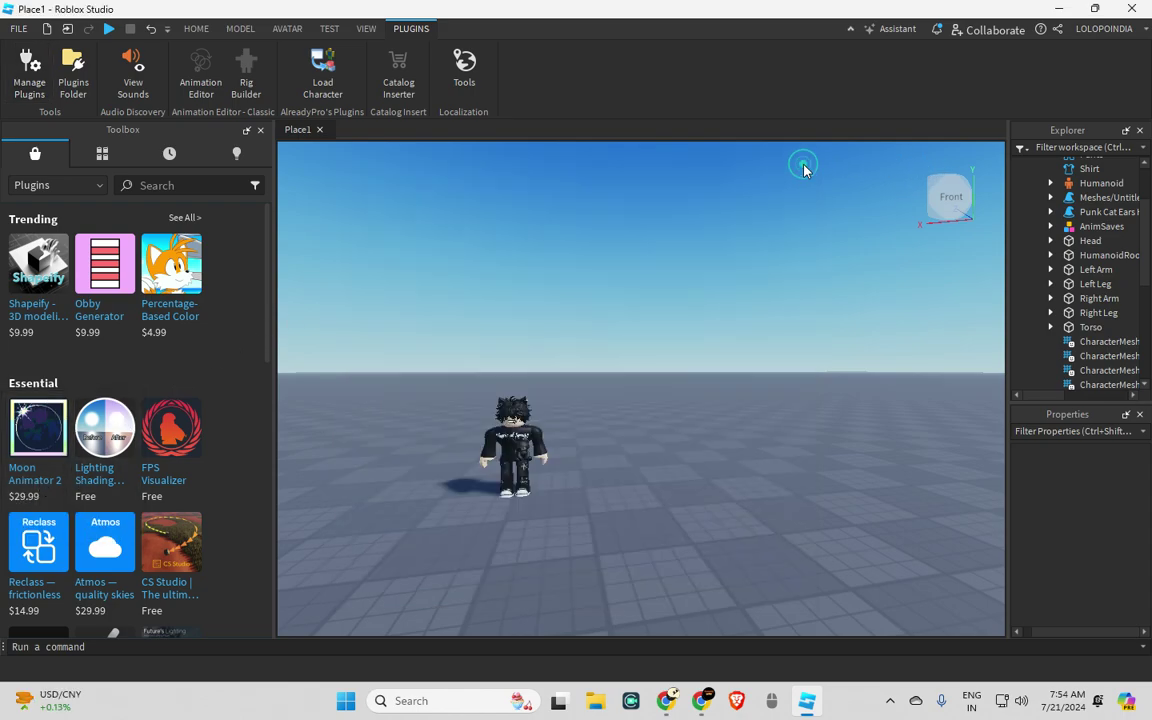
# Close Place1 without saving, cancelling the Save Game dialog, then close the empty Studio window
pyautogui.click(1133, 9)
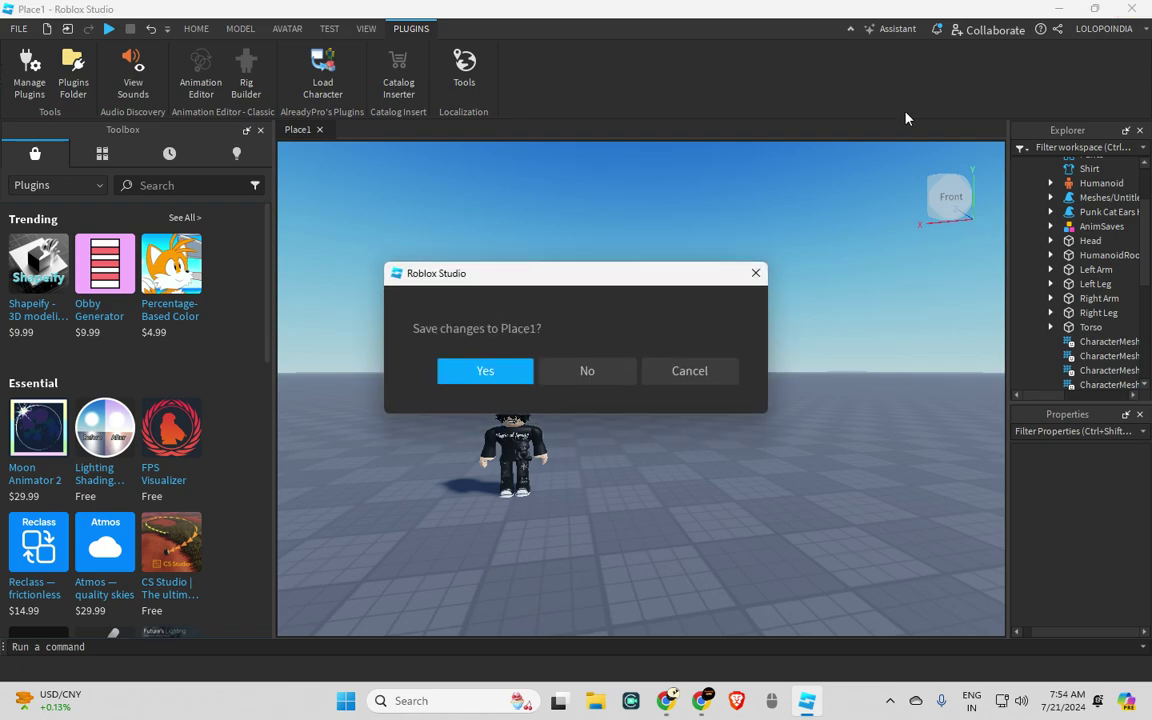
pyautogui.click(480, 378)
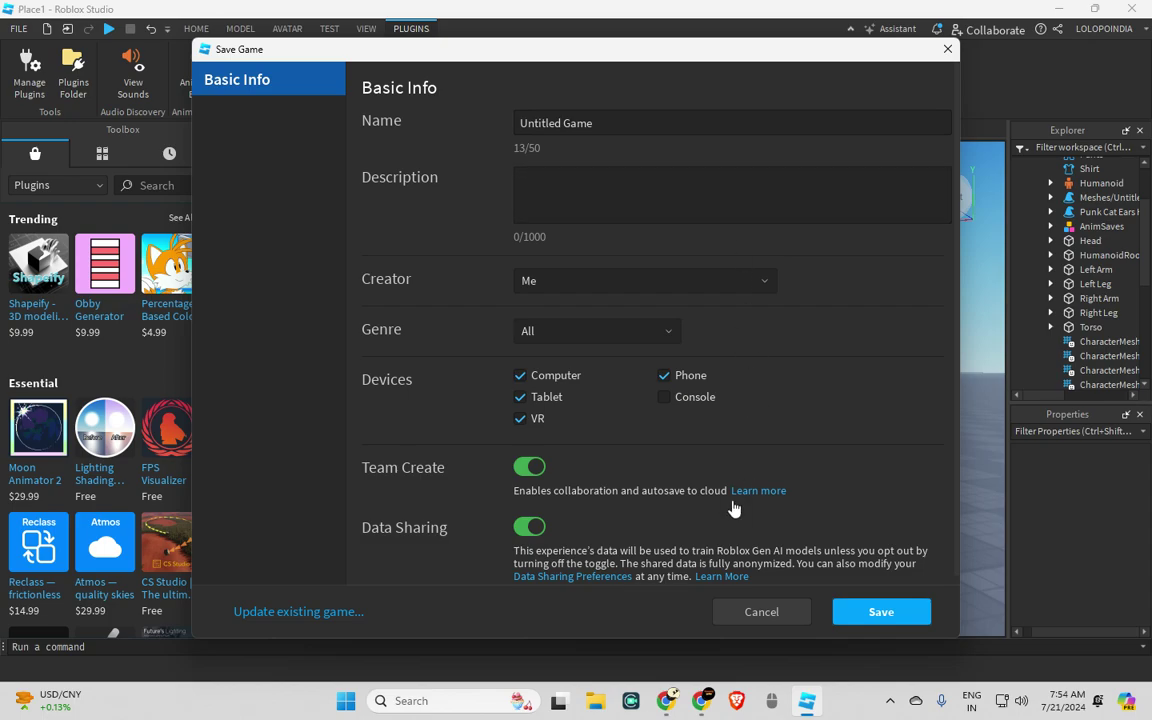
pyautogui.click(766, 612)
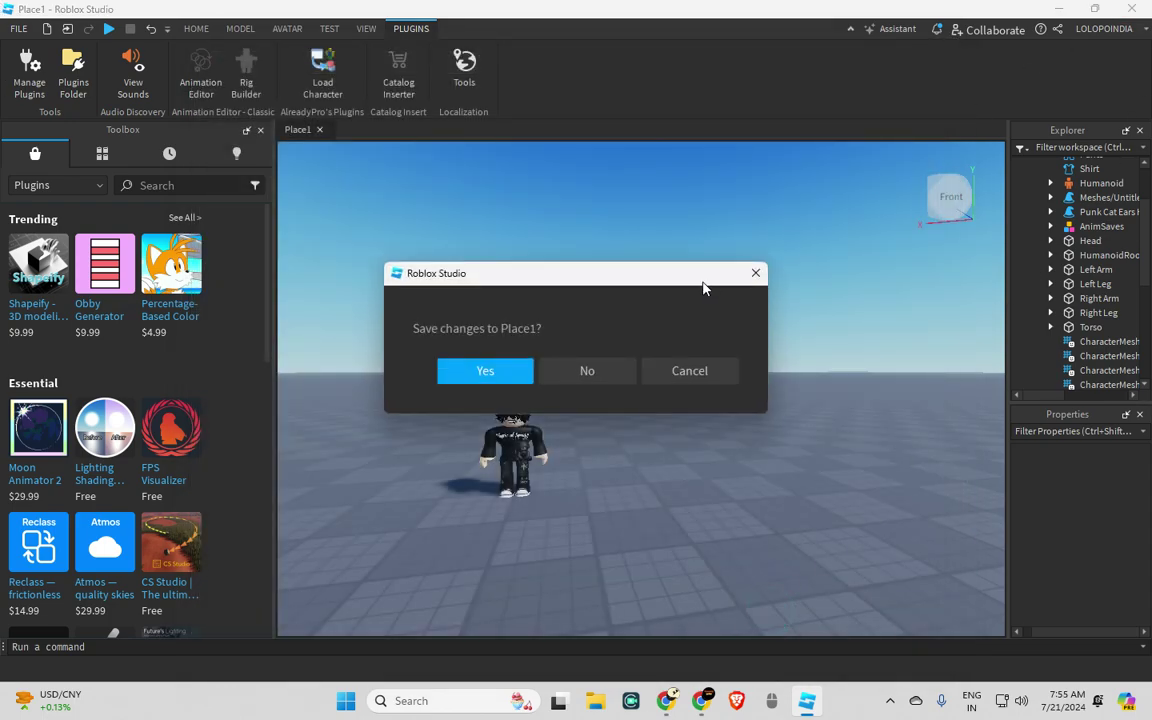
pyautogui.click(567, 371)
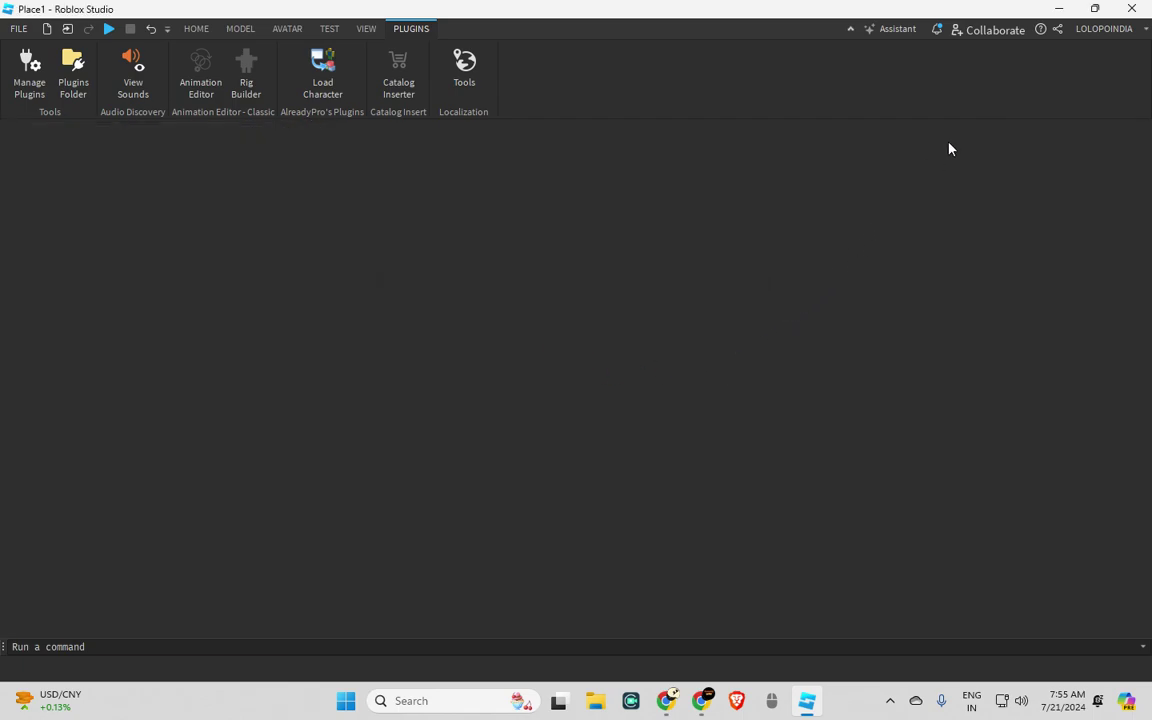
pyautogui.click(1133, 10)
# Open Moon Animator 2 via Try in Studio and install it from the Toolbox popup
pyautogui.click(1042, 204)
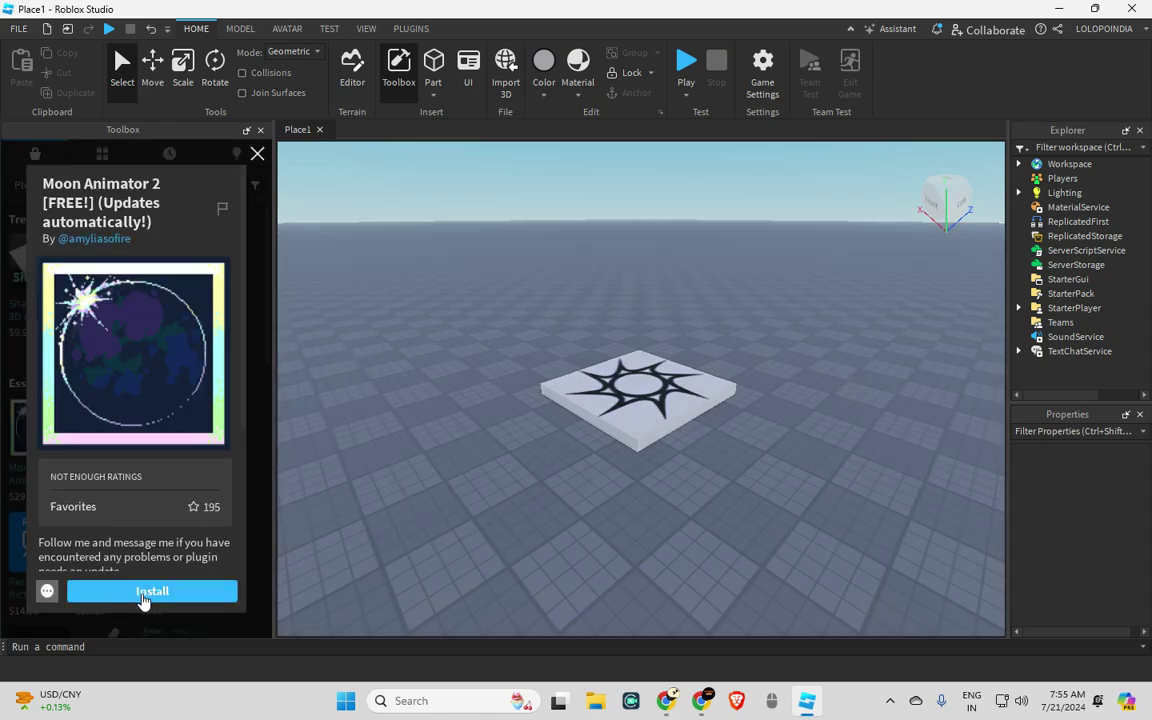
pyautogui.click(143, 594)
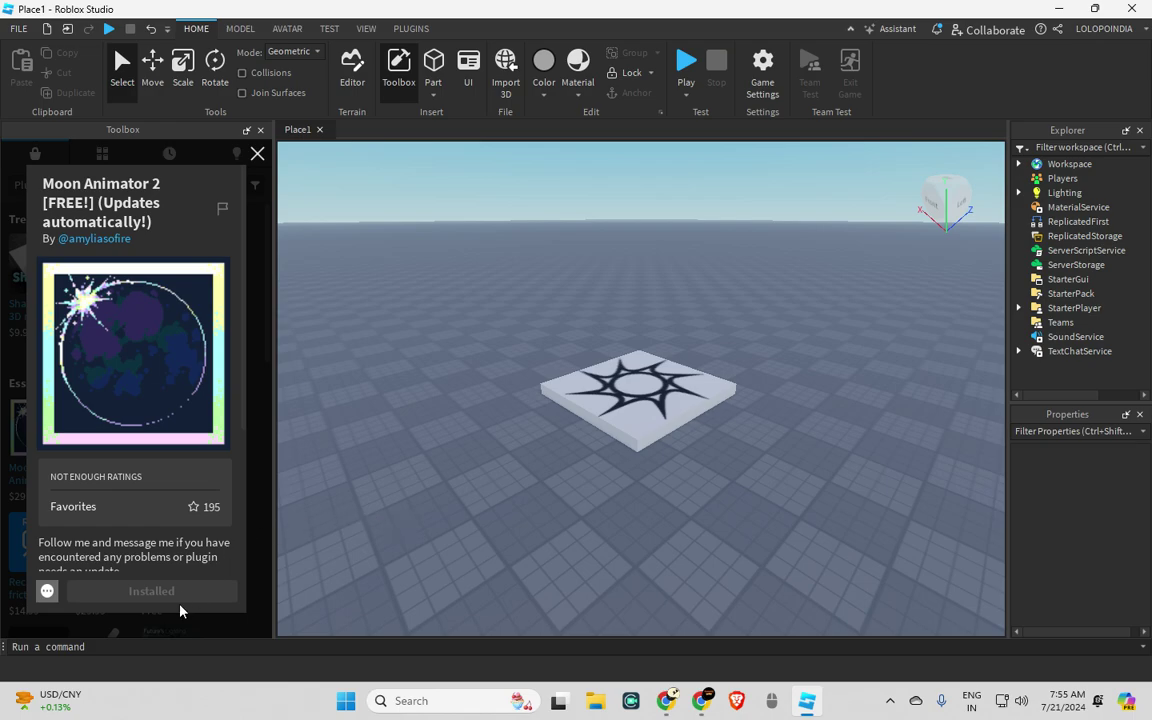
# Close the plugin details and launch Moon Animator from the Plugins tab
pyautogui.click(257, 153)
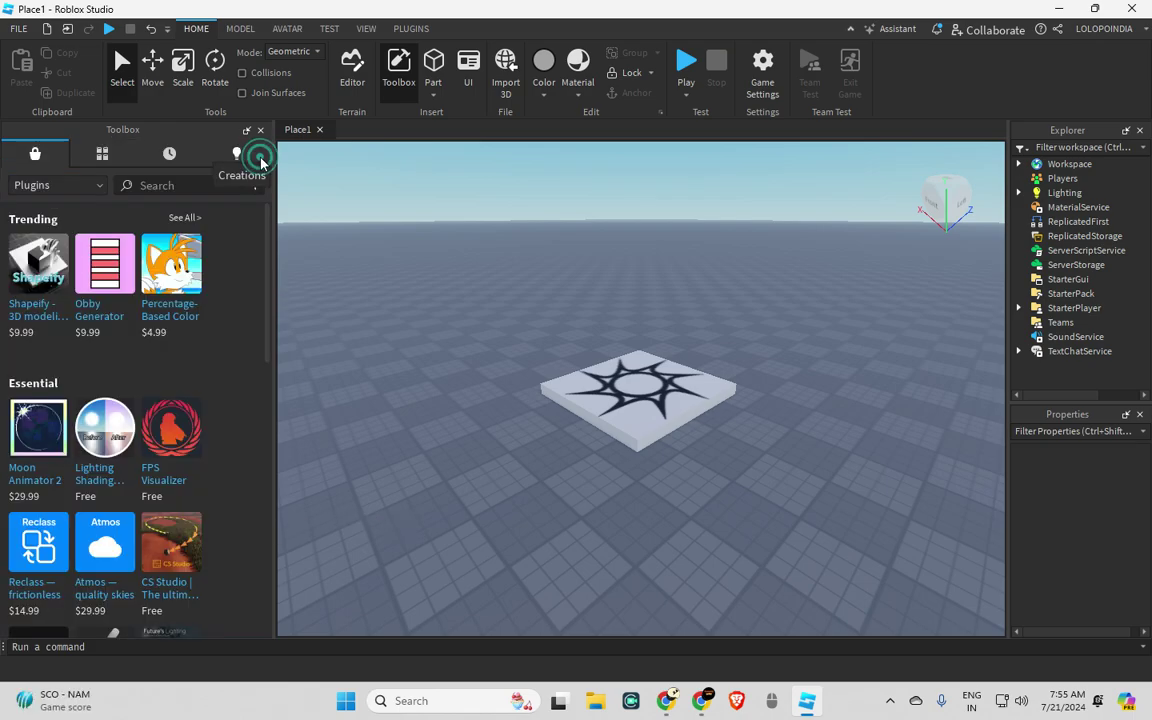
pyautogui.click(406, 31)
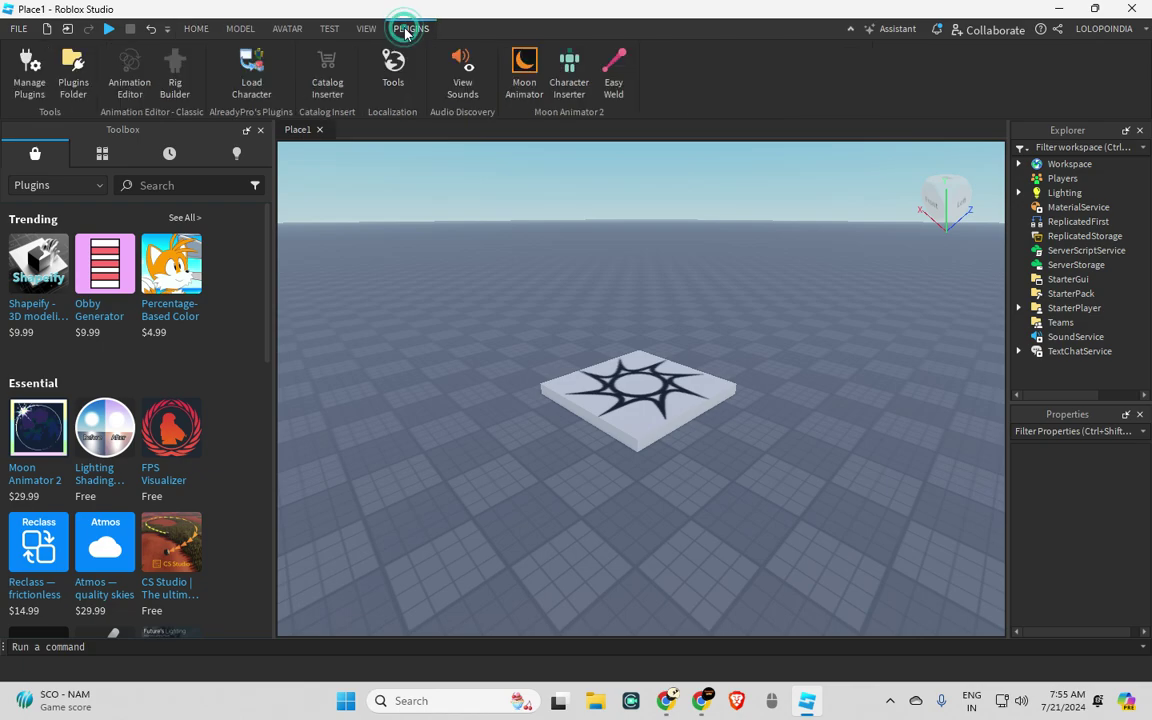
pyautogui.click(524, 75)
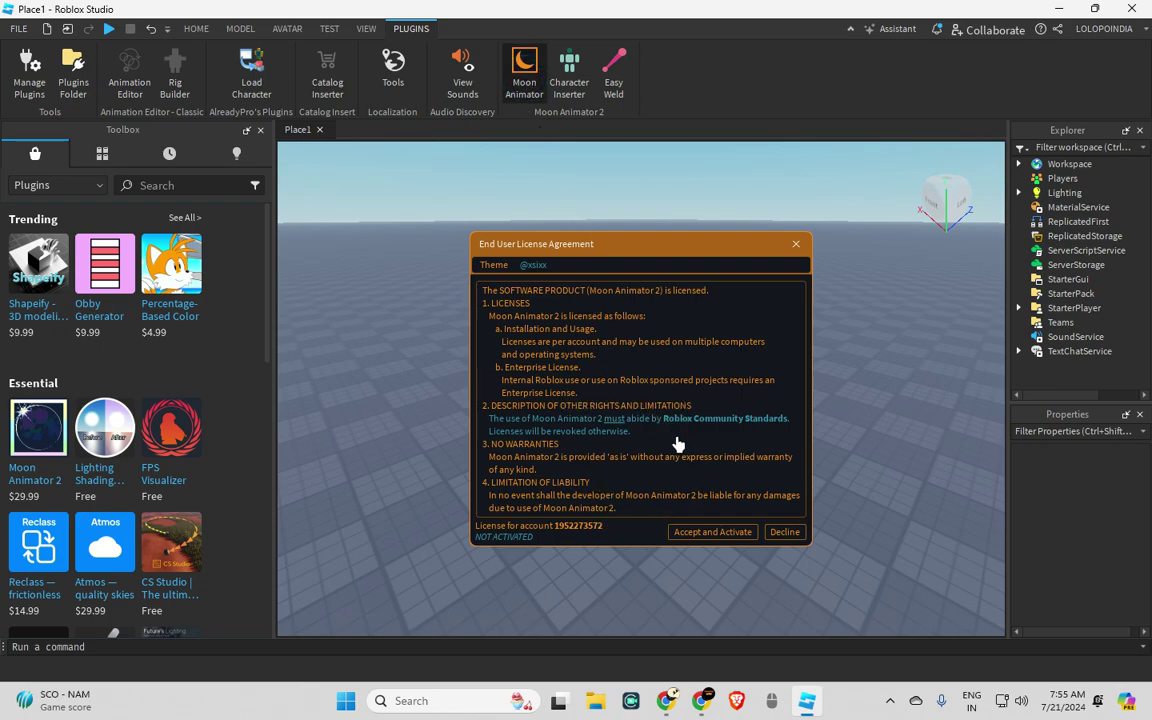
# Accept the Moon Animator license and insert an avatar rig with the Character Inserter
pyautogui.click(712, 535)
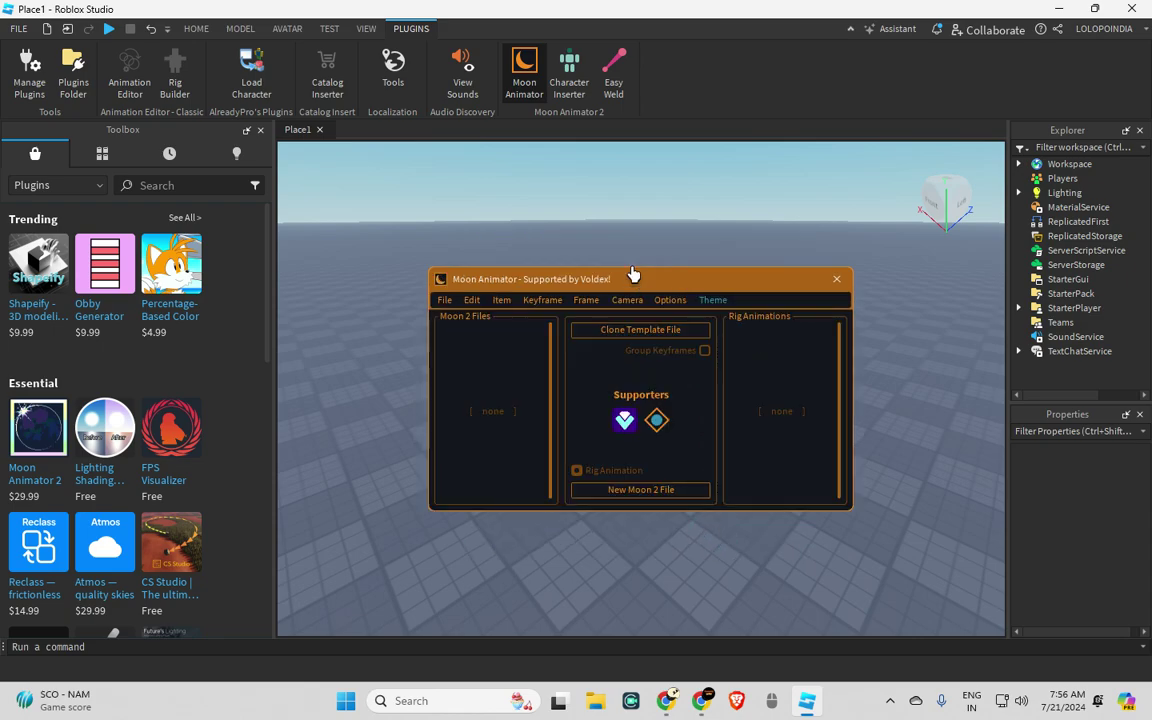
pyautogui.click(260, 131)
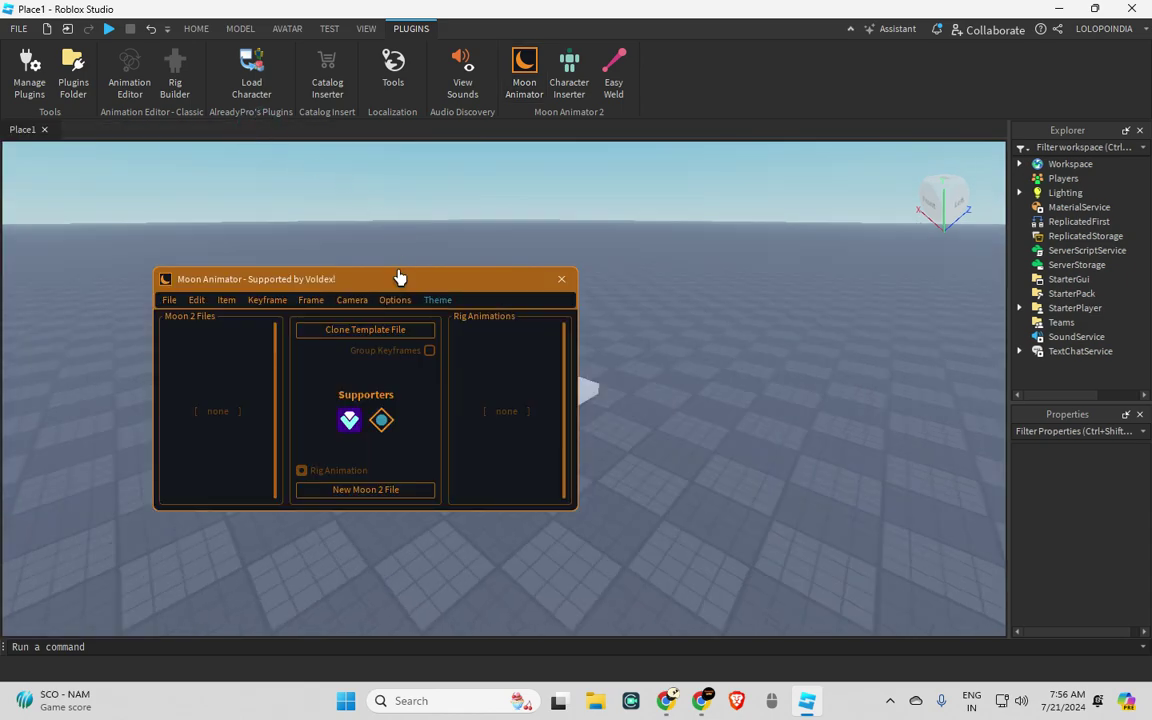
pyautogui.moveTo(397, 277); pyautogui.dragTo(753, 280)
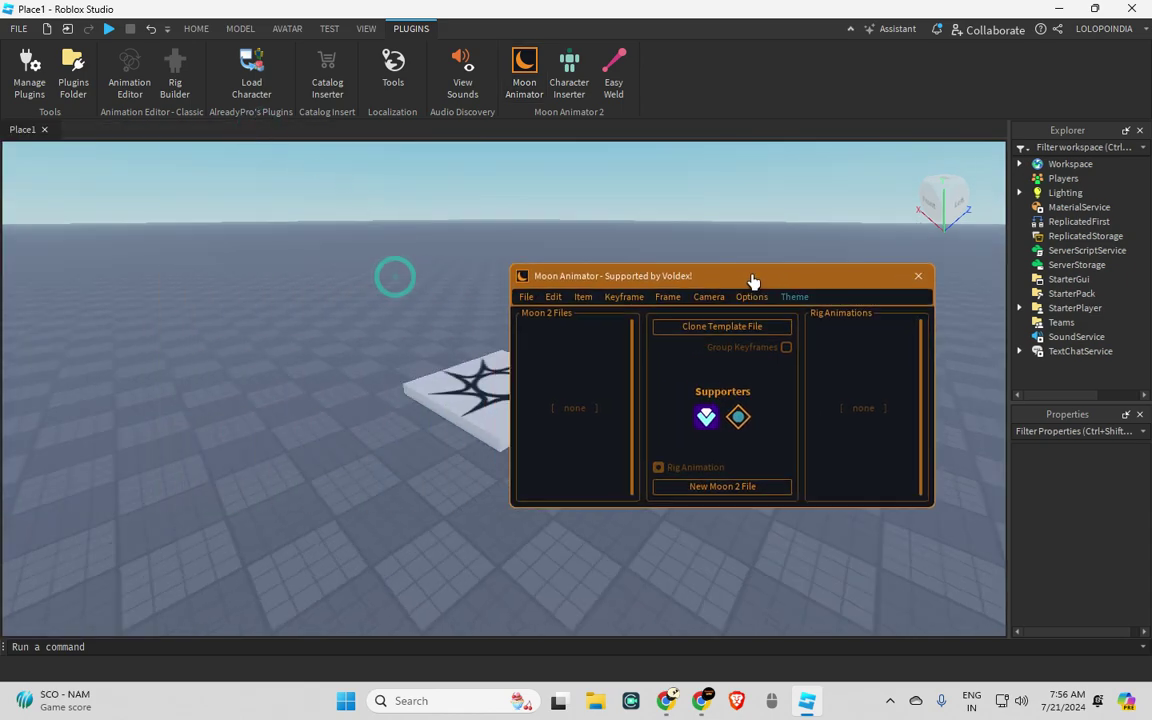
pyautogui.click(569, 75)
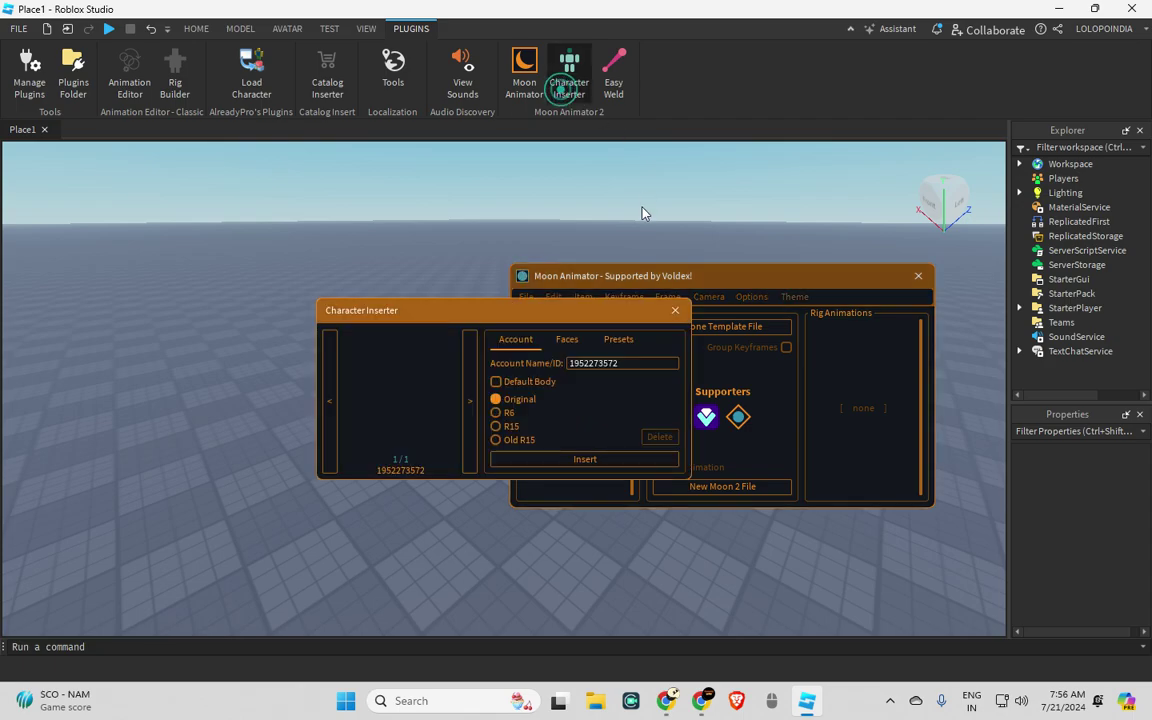
pyautogui.click(582, 460)
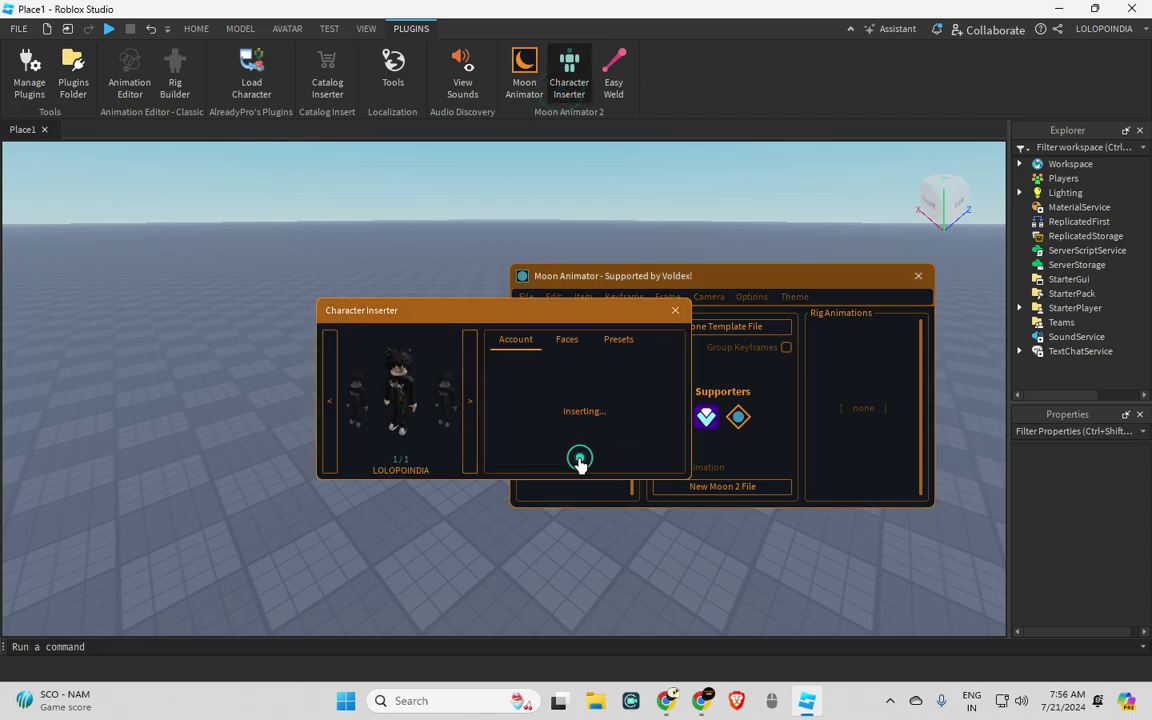
pyautogui.click(675, 310)
pyautogui.moveTo(610, 275); pyautogui.dragTo(706, 278)
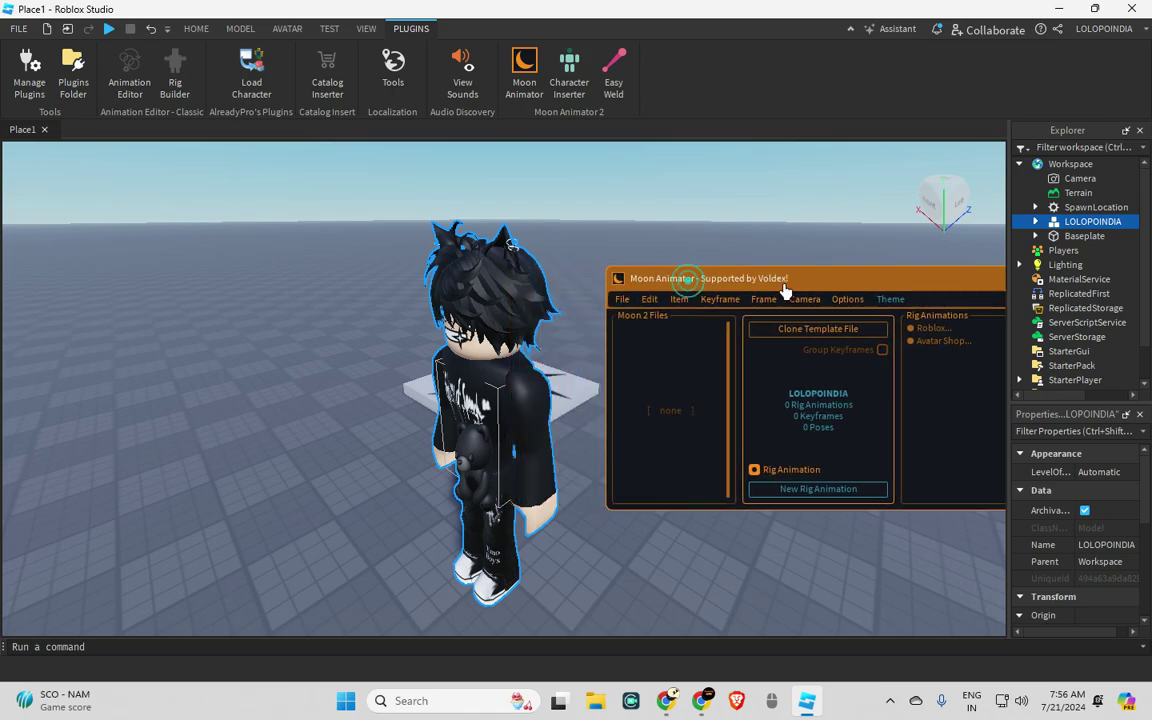
# Set the rig's Origin Position to 0, 3, 0 in Properties
pyautogui.scroll(-2, 1073, 520)
pyautogui.scroll(-1, 1073, 530)
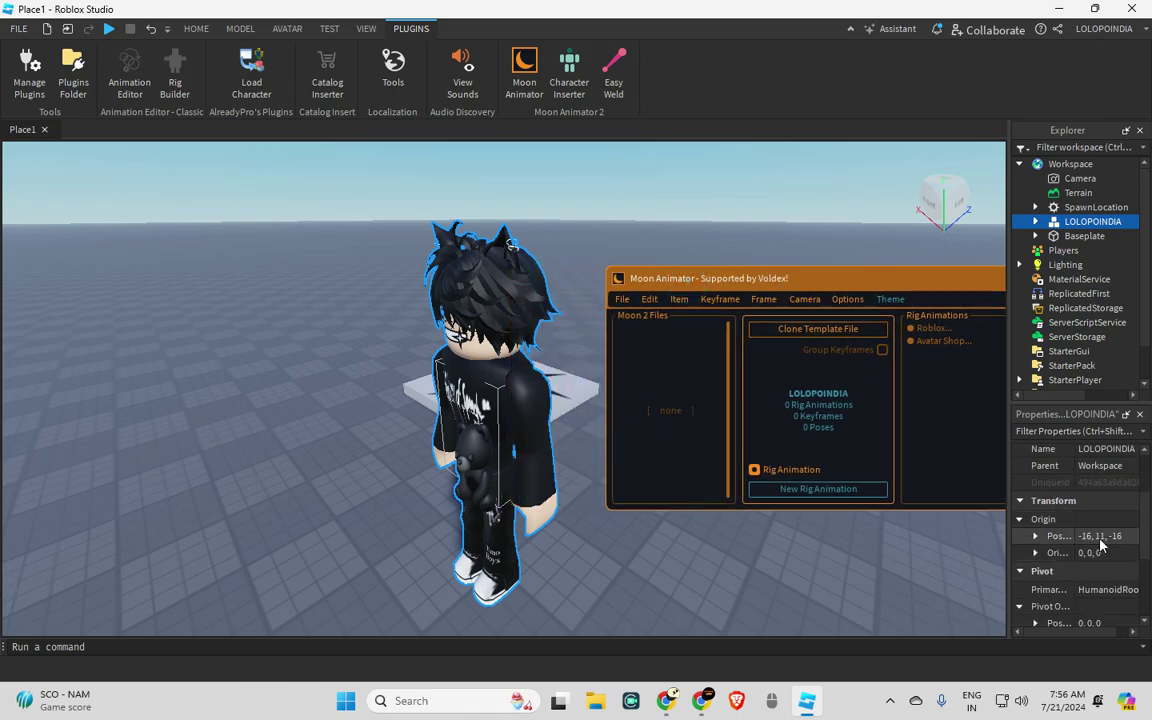
pyautogui.click(1098, 537)
pyautogui.write('0,3,0')
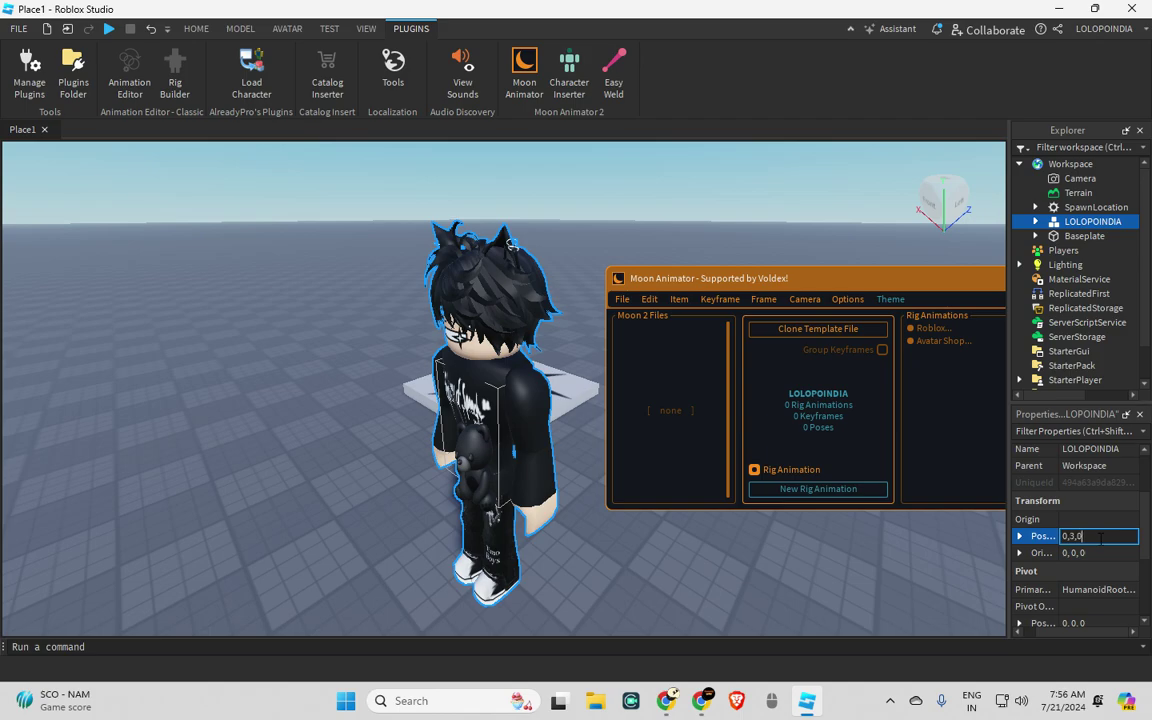
pyautogui.press('Return')
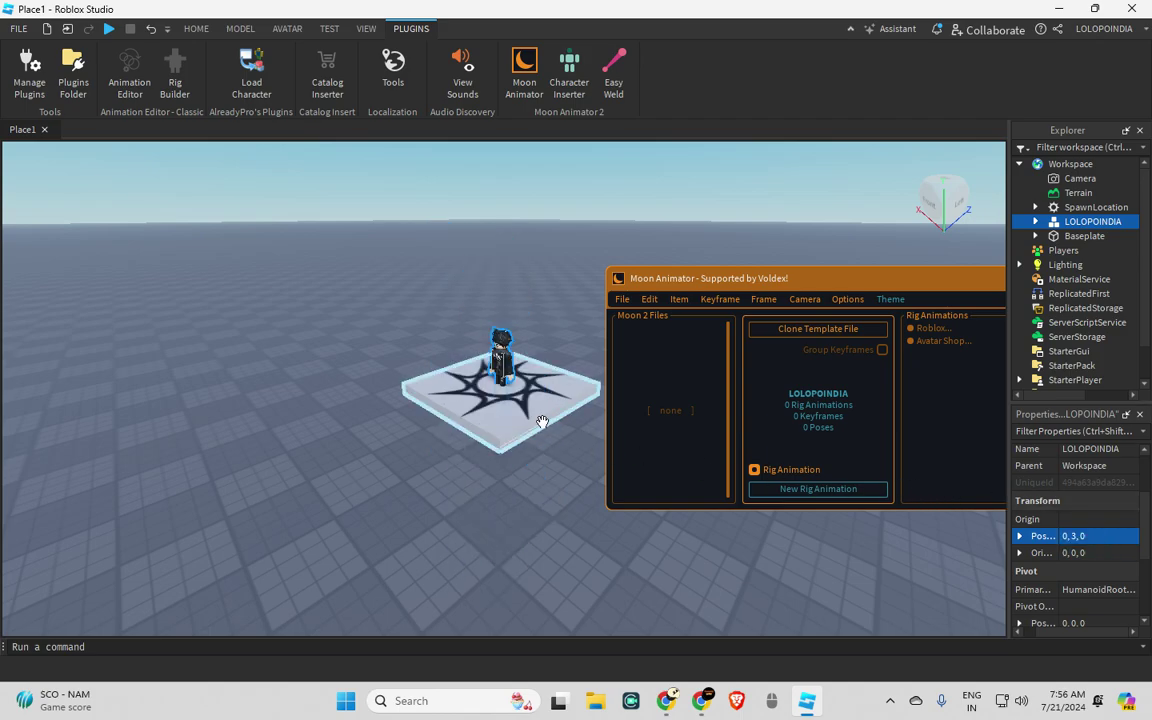
# Select the SpawnLocation platform under the rig
pyautogui.press('w')
pyautogui.press('d')
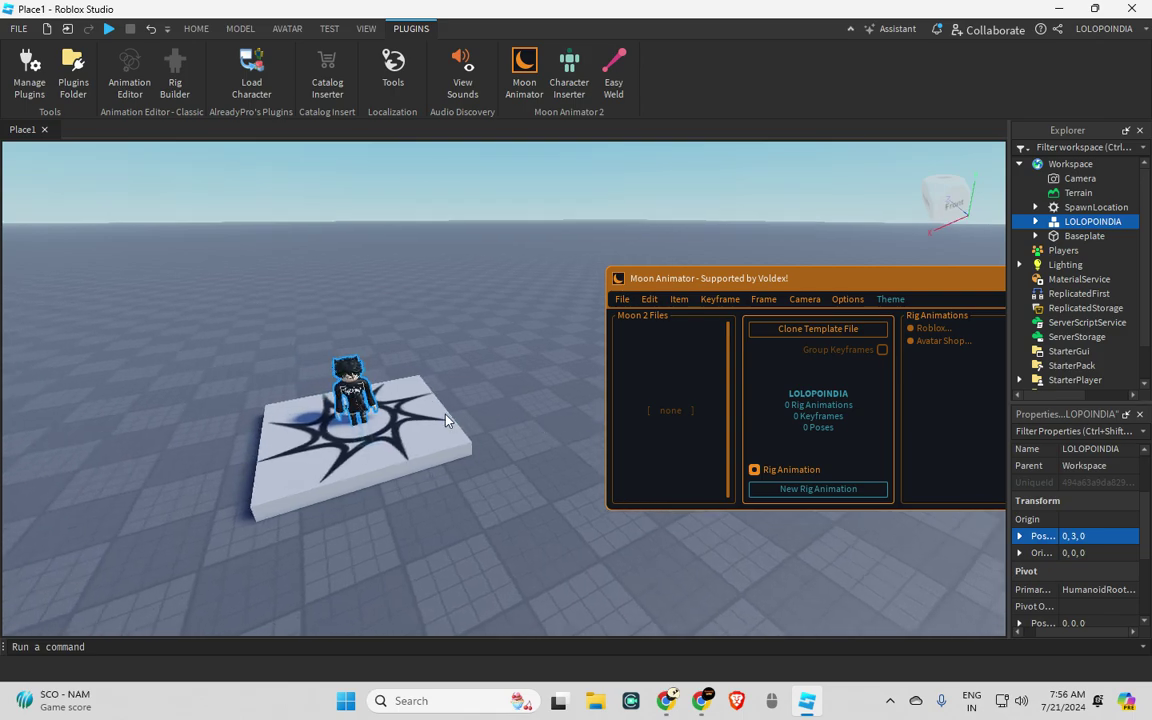
pyautogui.click(439, 433)
# Delete the SpawnLocation and create a new Moon 2 animation file
pyautogui.press('Delete')
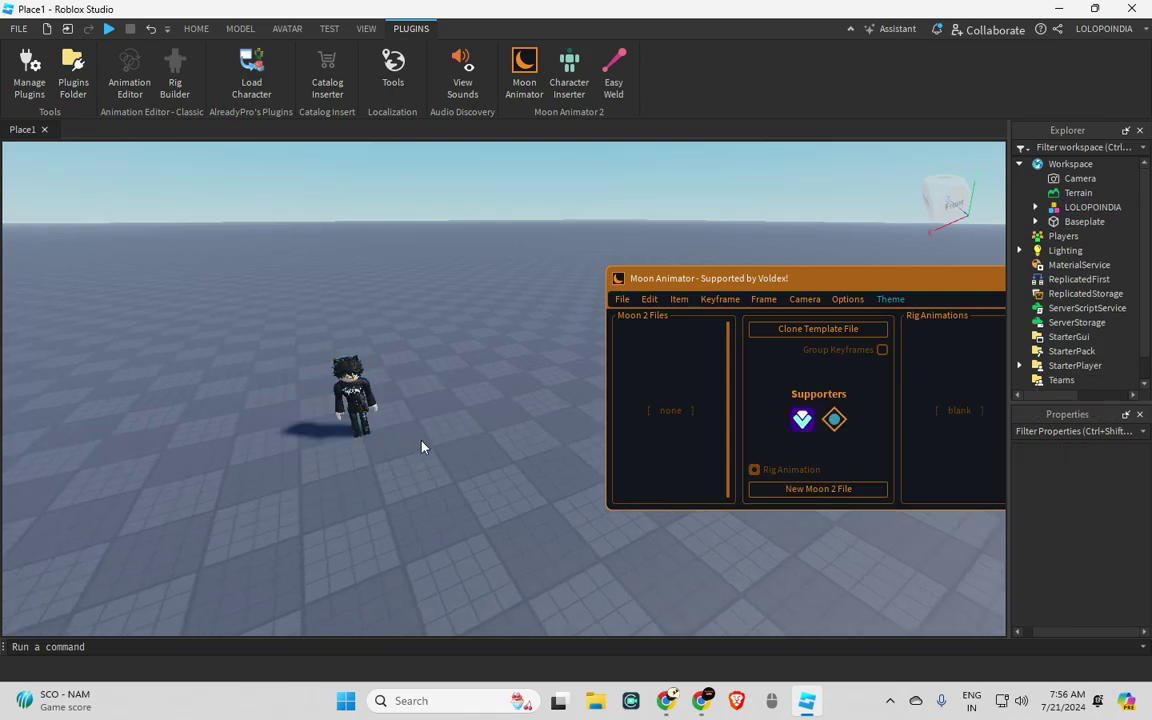
pyautogui.press('w')
pyautogui.press('a')
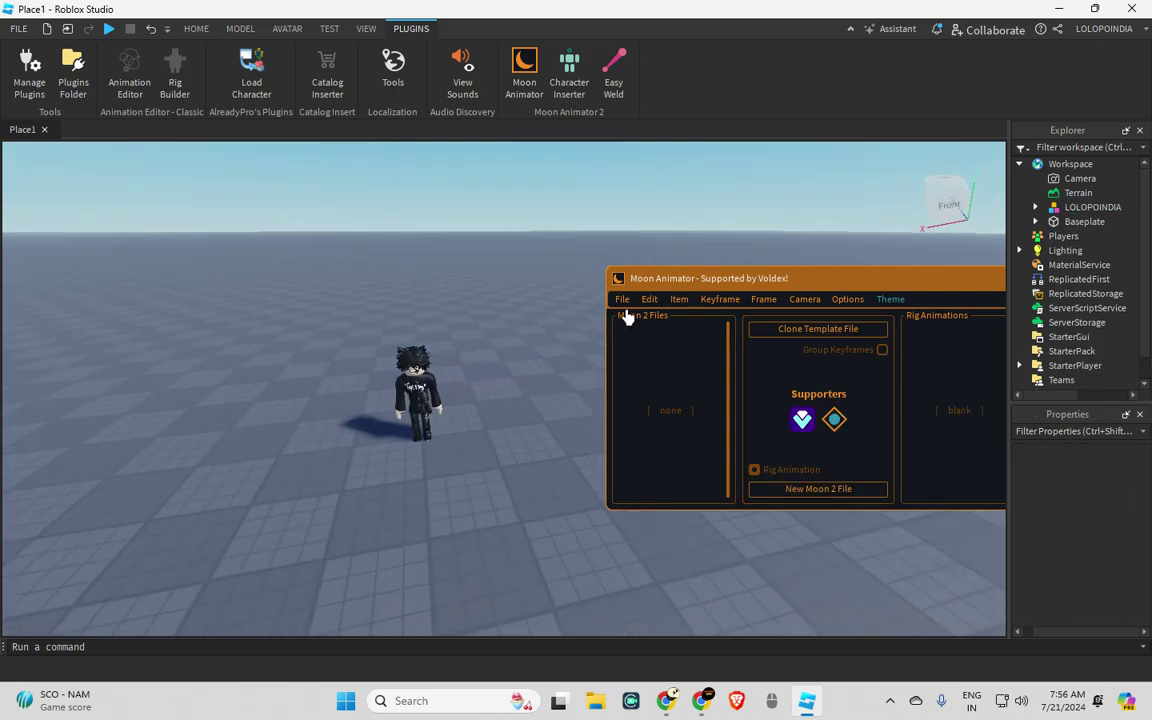
pyautogui.click(840, 490)
pyautogui.click(818, 494)
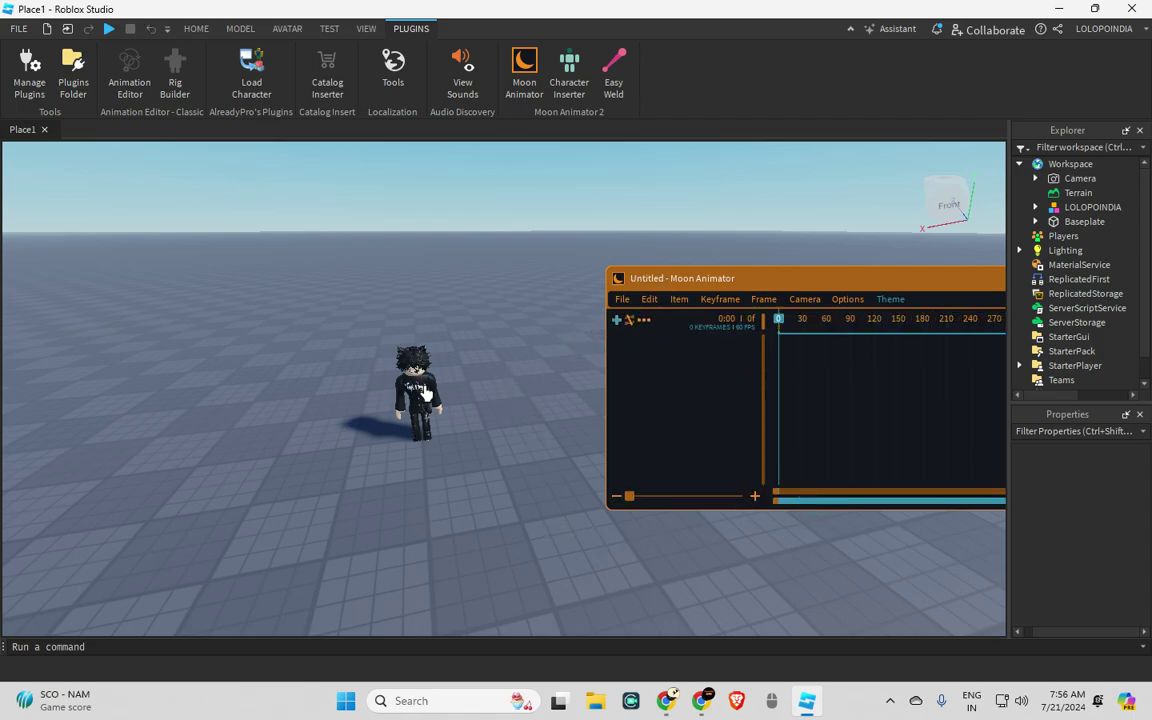
# Pick the avatar in Add Item and confirm, then orbit to a side view
pyautogui.click(617, 322)
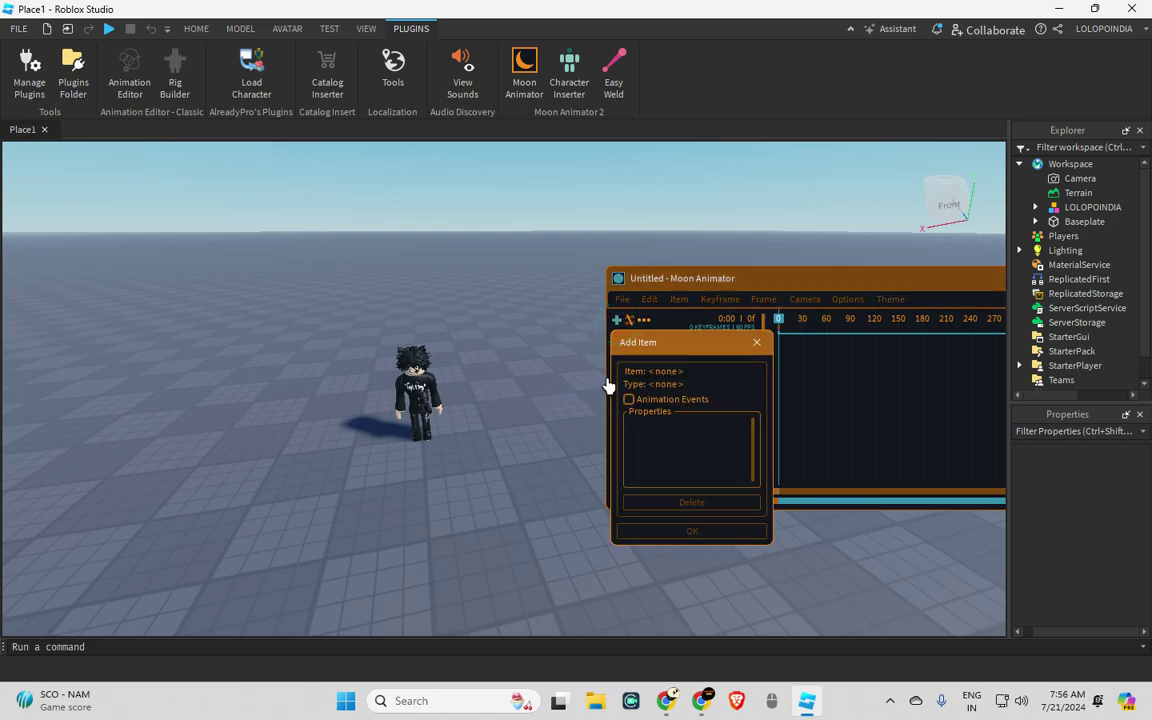
pyautogui.click(425, 392)
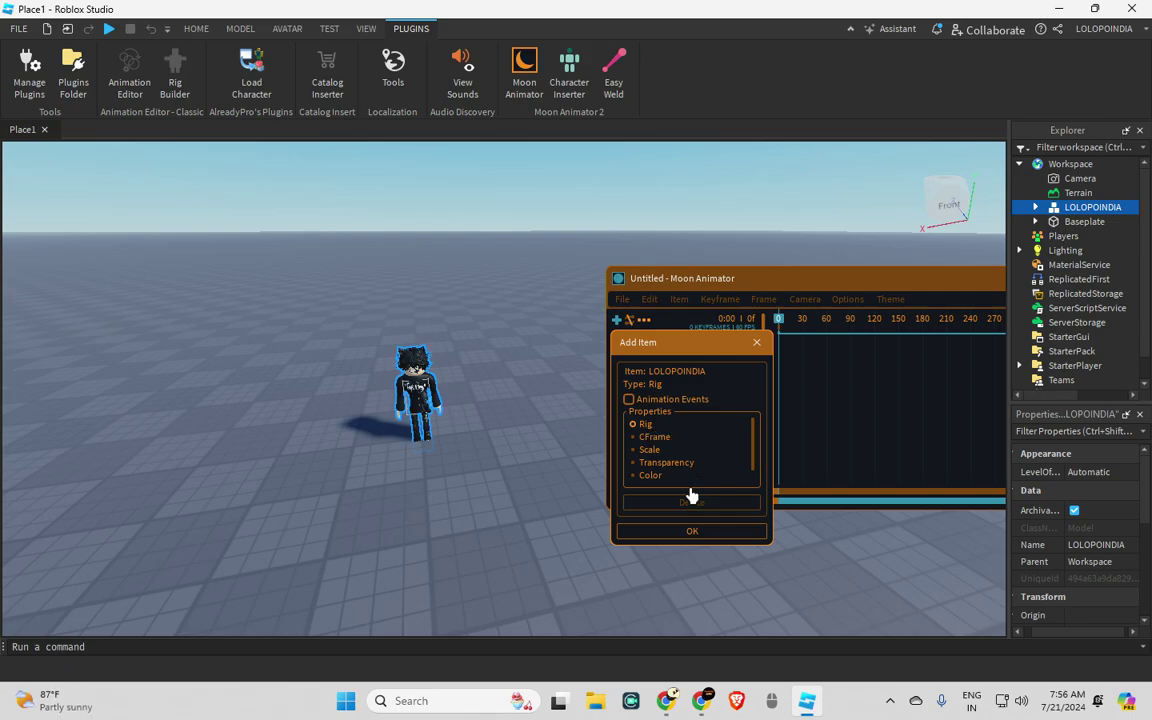
pyautogui.click(701, 532)
pyautogui.moveTo(517, 496); pyautogui.dragTo(512, 495, button='right')
pyautogui.scroll(3, 512, 496)
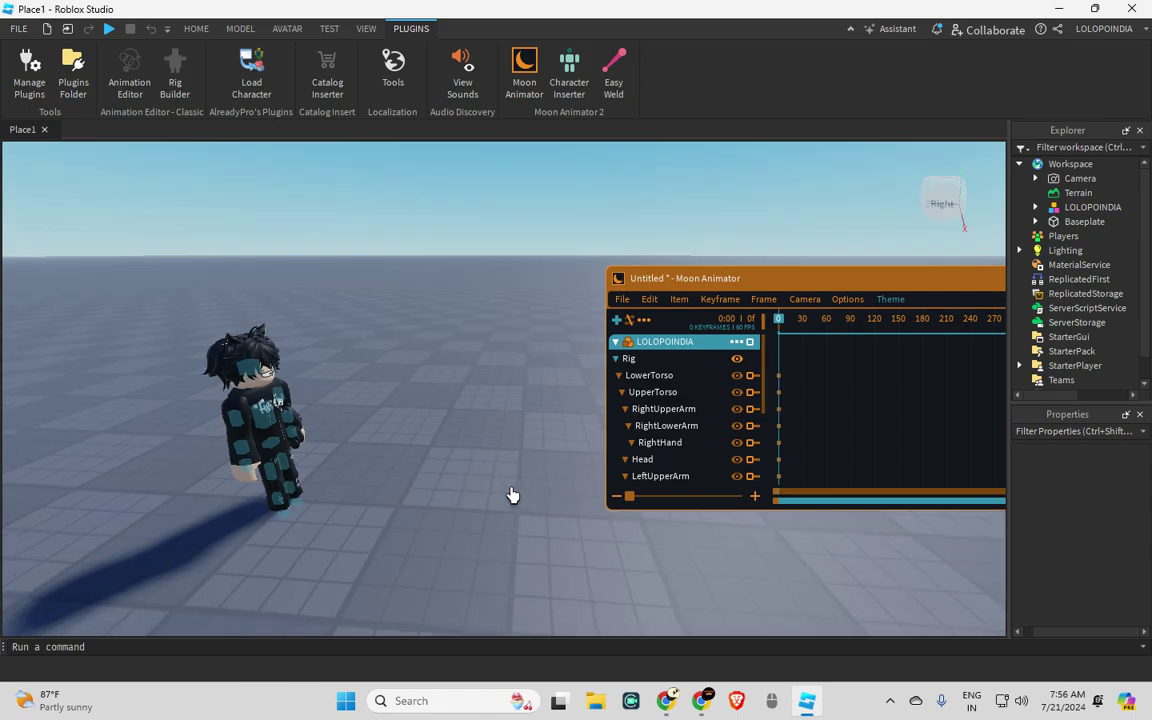
# Rotate the LowerTorso and UpperTorso slightly to key the starting torso pose
pyautogui.moveTo(386, 470); pyautogui.dragTo(386, 470, button='right')
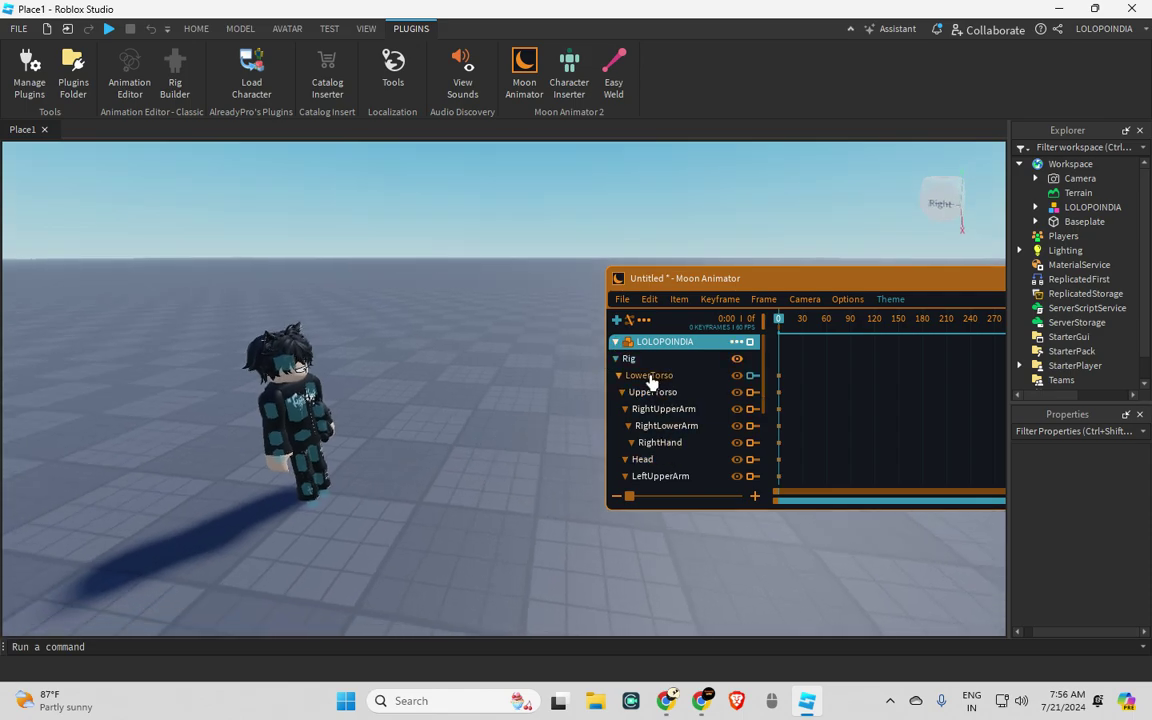
pyautogui.moveTo(483, 432); pyautogui.dragTo(479, 432, button='right')
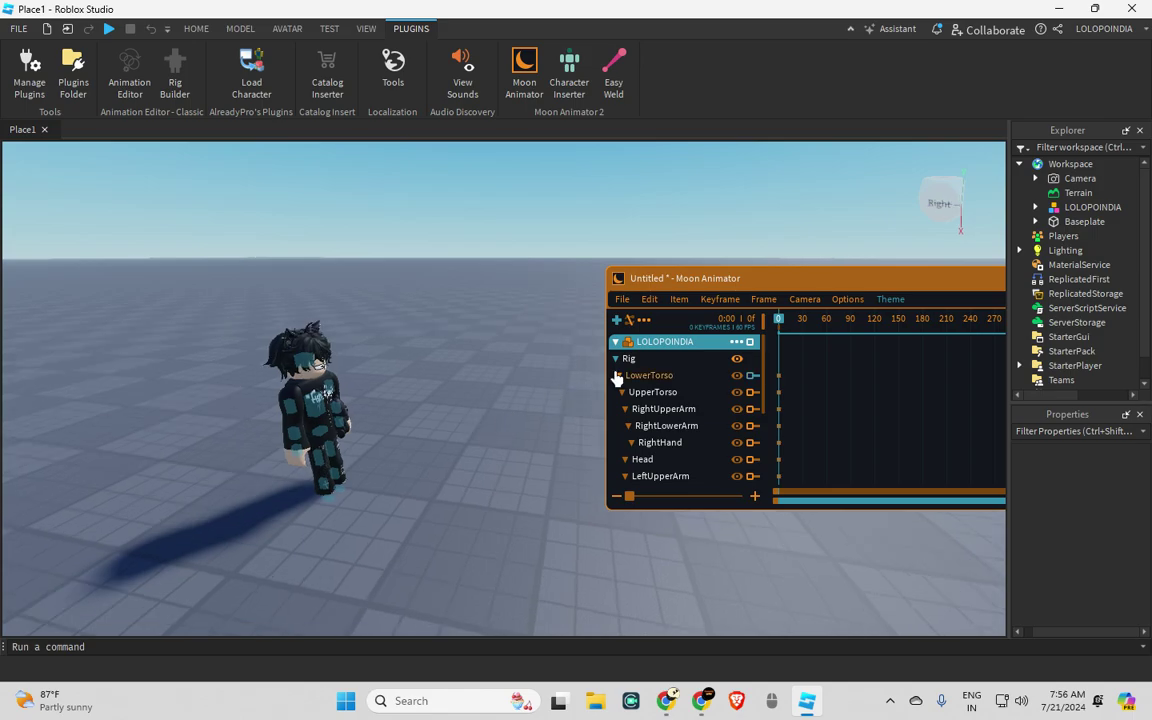
pyautogui.click(650, 375)
pyautogui.moveTo(437, 460); pyautogui.dragTo(366, 405)
pyautogui.click(680, 392)
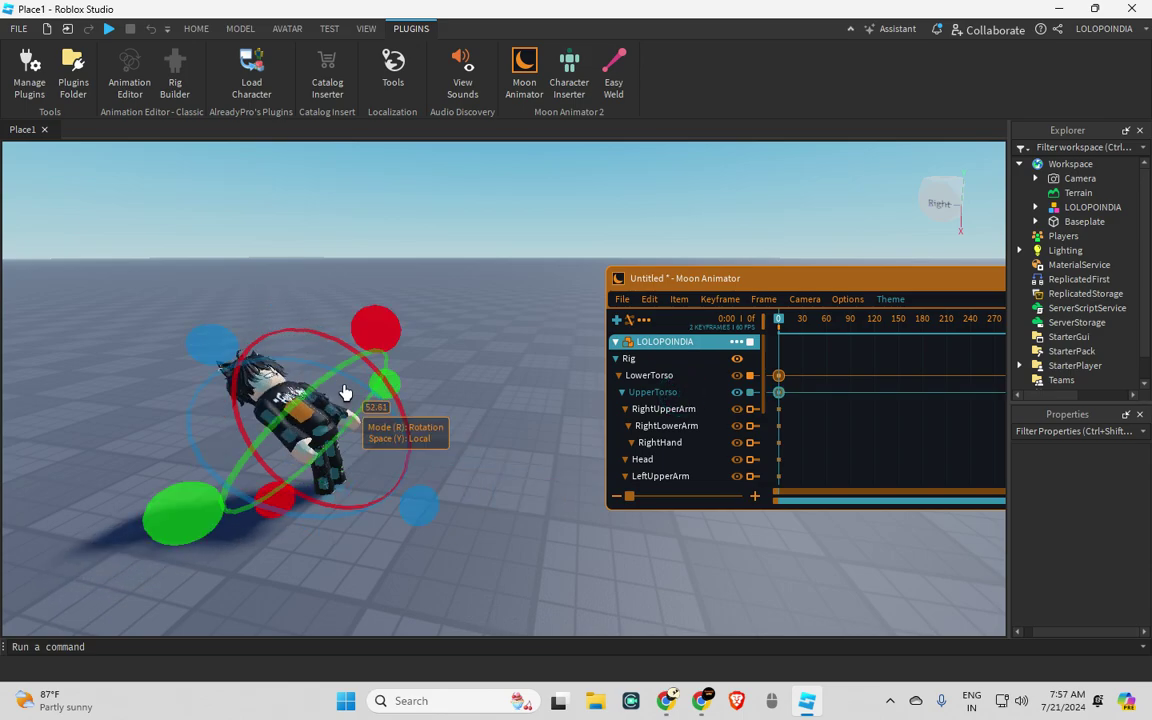
# Select the torso keyframes and shift them earlier to about frame 12
pyautogui.moveTo(797, 422); pyautogui.dragTo(817, 390)
pyautogui.click(810, 378)
pyautogui.click(814, 417)
pyautogui.click(809, 373)
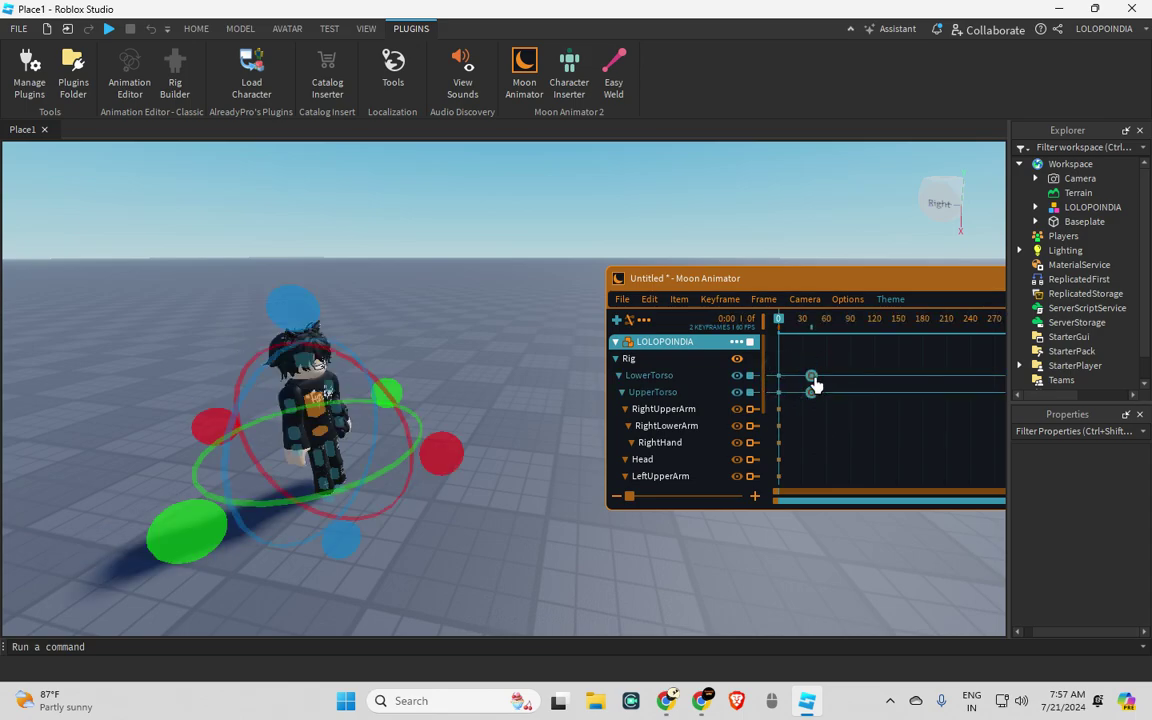
pyautogui.moveTo(815, 385); pyautogui.dragTo(793, 381)
# Repose the torso around the blue and red axes, straighten the UpperTorso, and select the frame-31 keyframes
pyautogui.press('space')
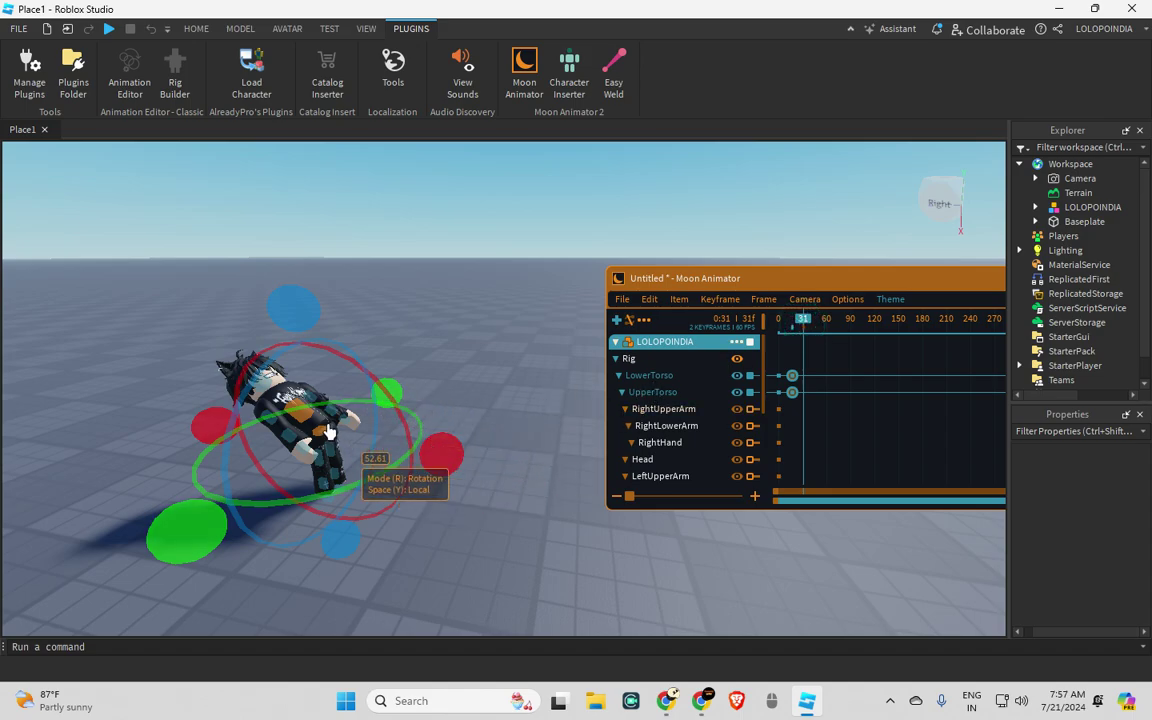
pyautogui.moveTo(303, 320)
pyautogui.mouseDown()
pyautogui.moveTo(321, 337)
pyautogui.moveTo(303, 338)
pyautogui.mouseUp()
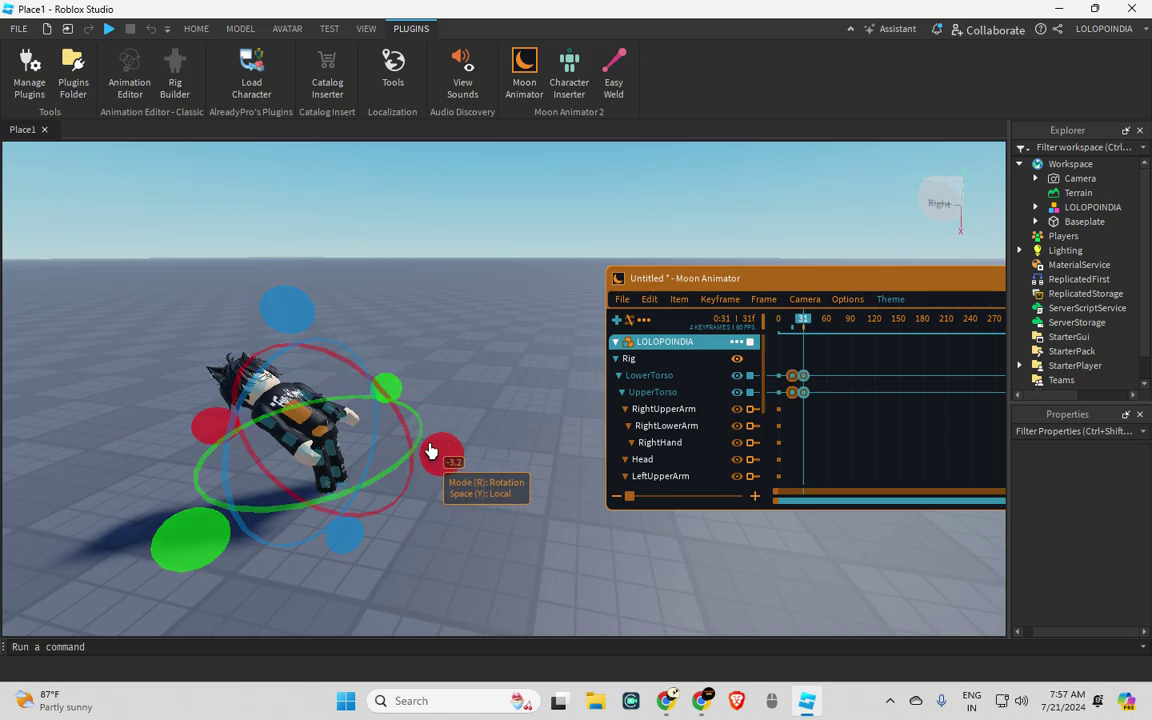
pyautogui.moveTo(437, 455)
pyautogui.mouseDown()
pyautogui.moveTo(440, 478)
pyautogui.moveTo(442, 468)
pyautogui.mouseUp()
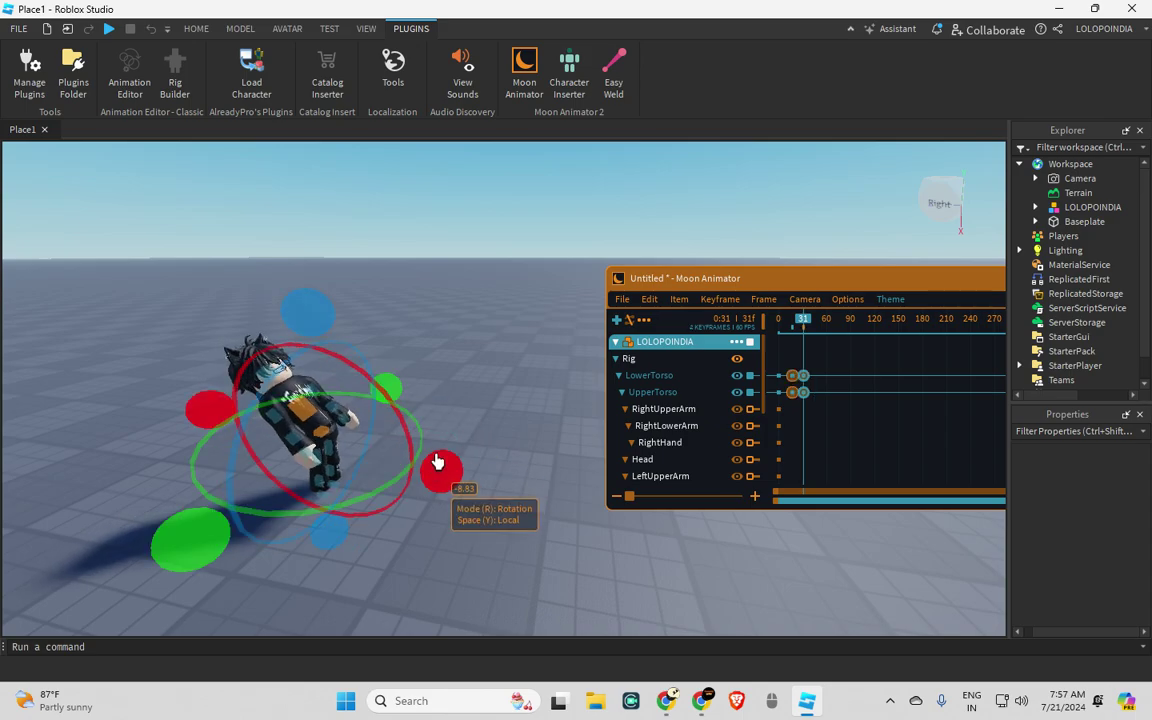
pyautogui.click(655, 392)
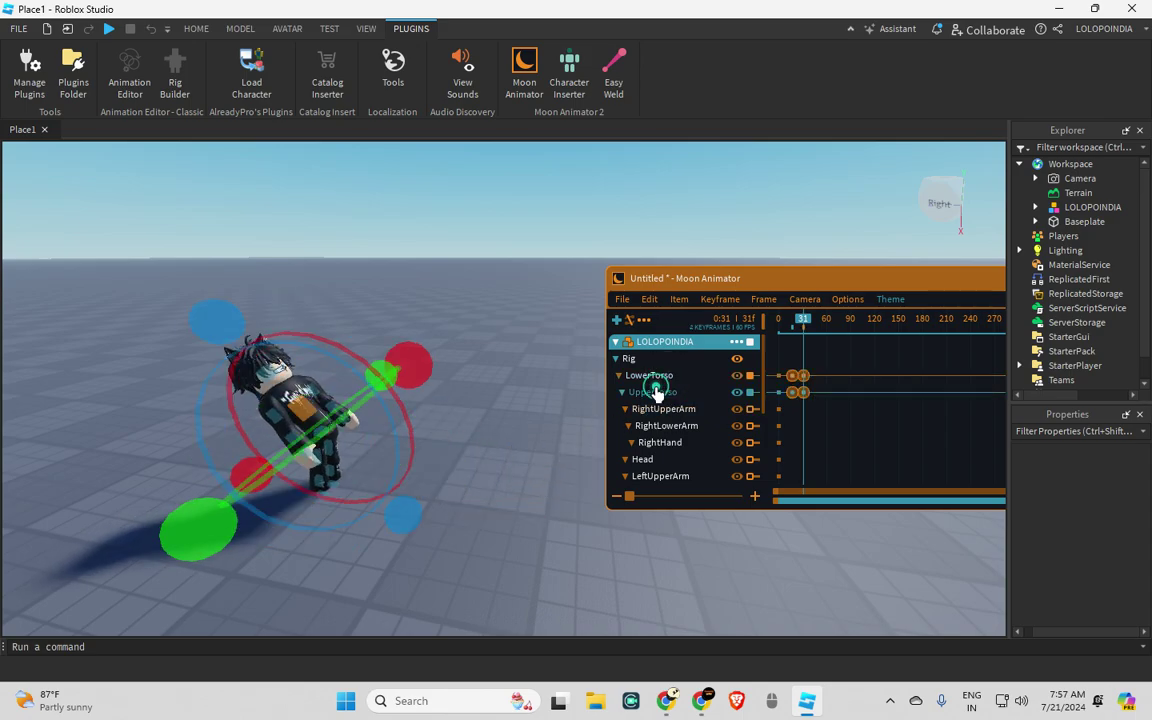
pyautogui.moveTo(388, 366); pyautogui.dragTo(437, 442)
pyautogui.moveTo(812, 415); pyautogui.dragTo(793, 370)
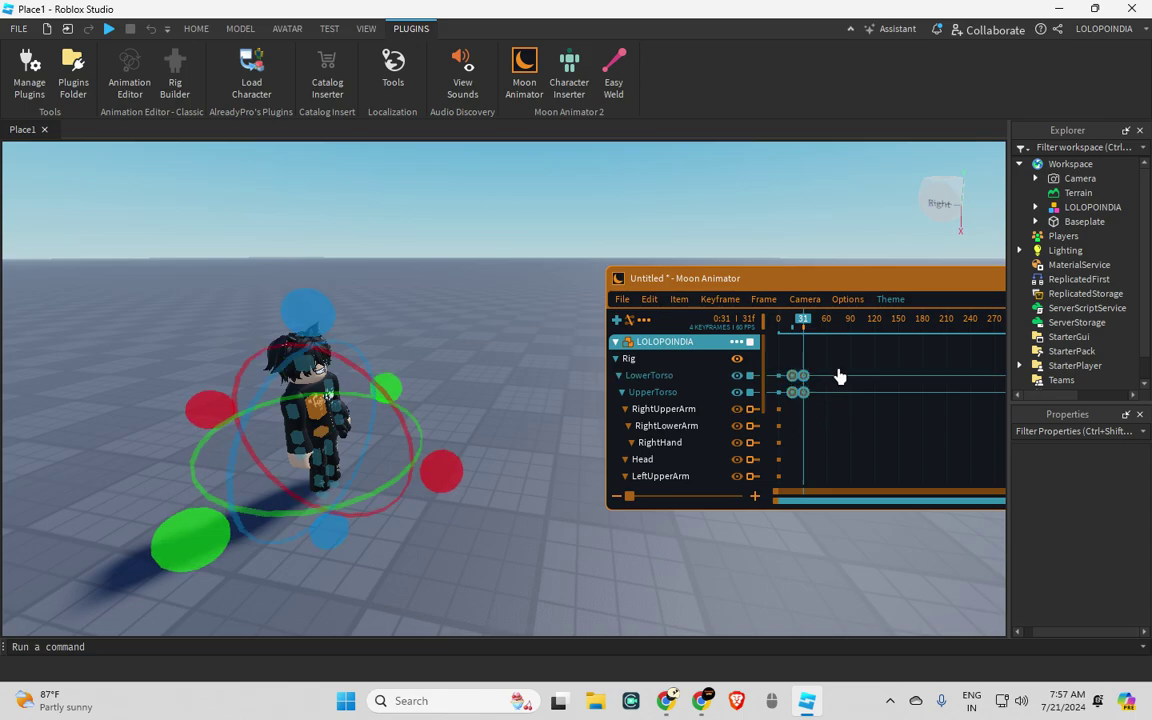
# Add torso keyframes at frames 46, 60 and 75, then play the animation back twice
pyautogui.click(816, 338)
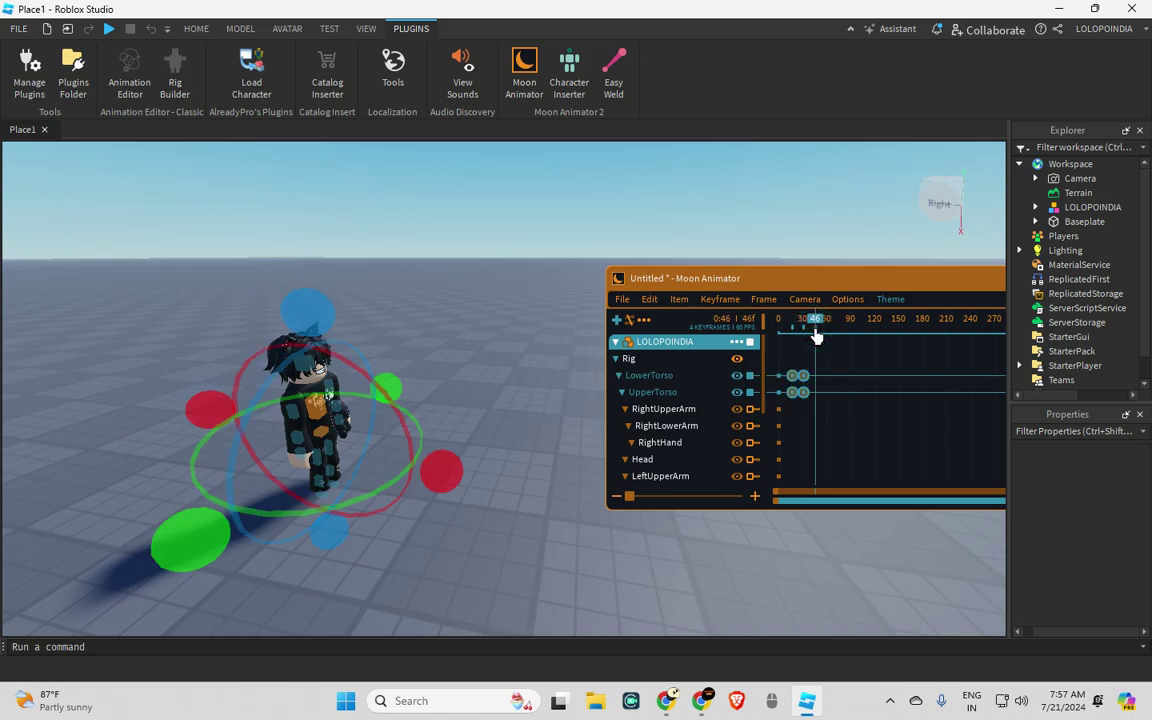
pyautogui.click(814, 332)
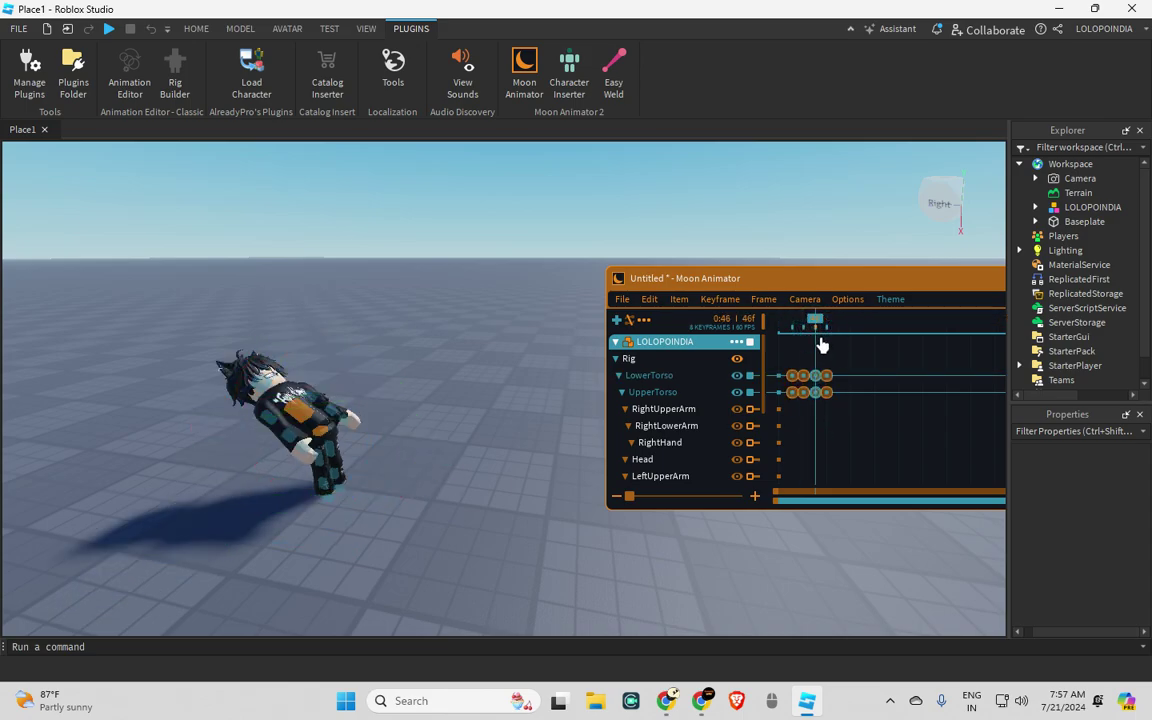
pyautogui.moveTo(821, 345); pyautogui.dragTo(839, 335)
pyautogui.hotkey('ctrl', 'v')
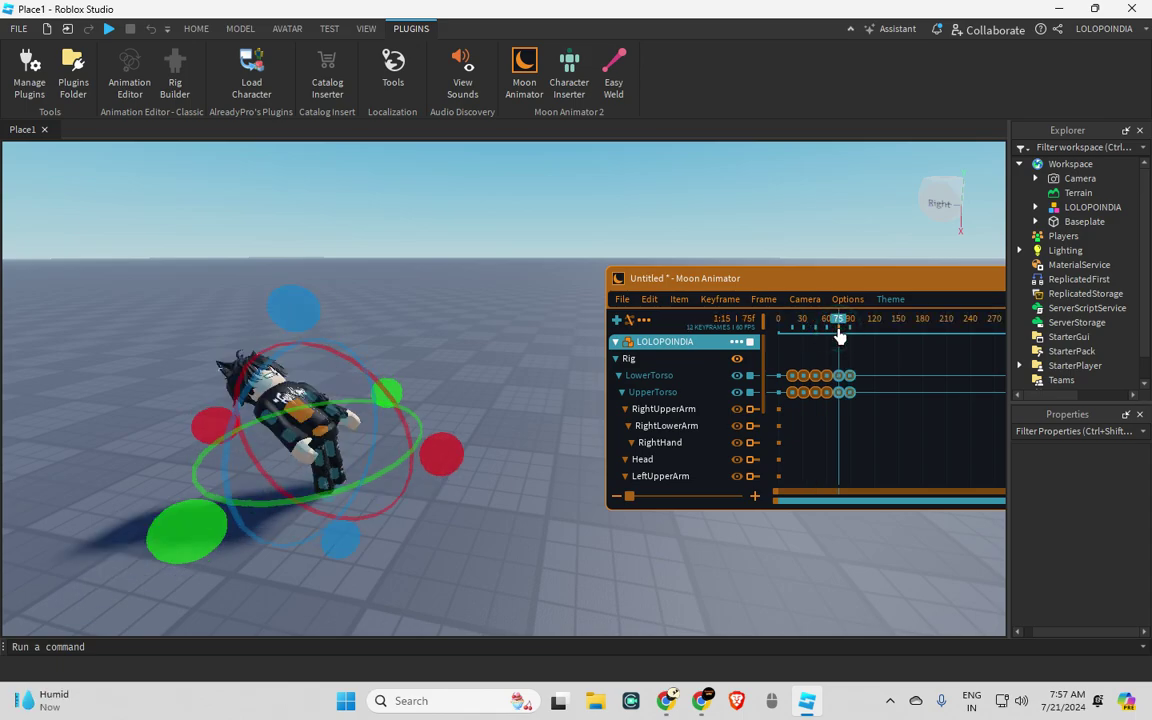
pyautogui.click(781, 330)
pyautogui.press('space')
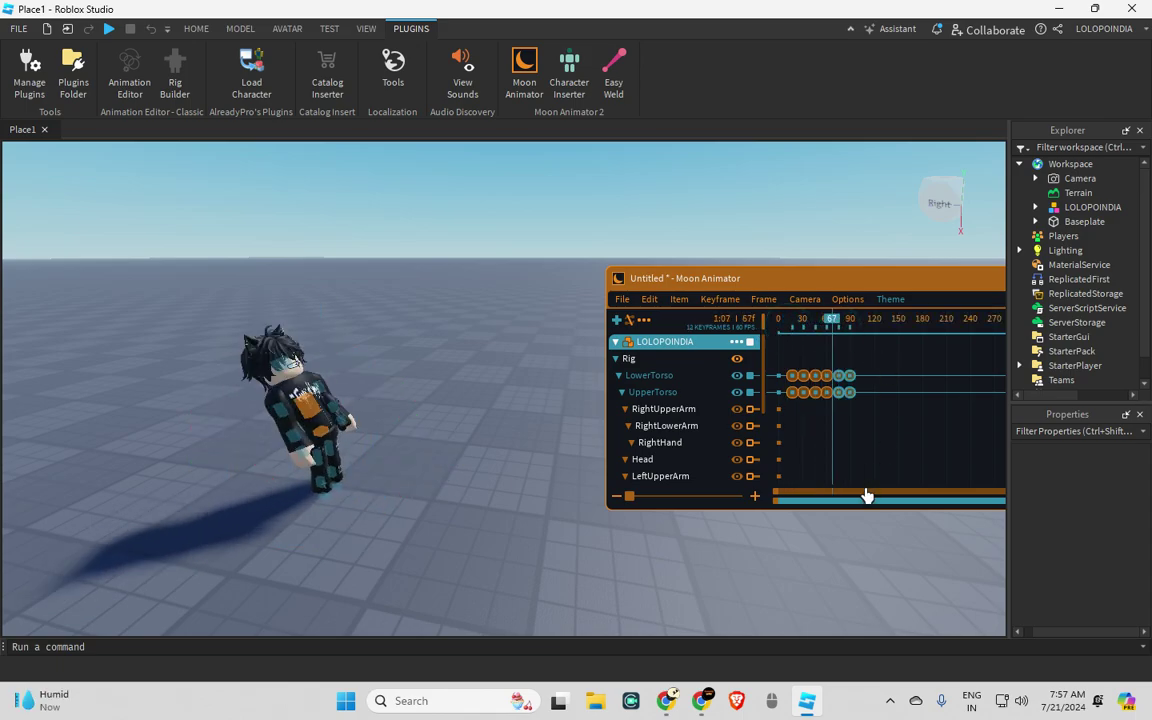
pyautogui.press('space')
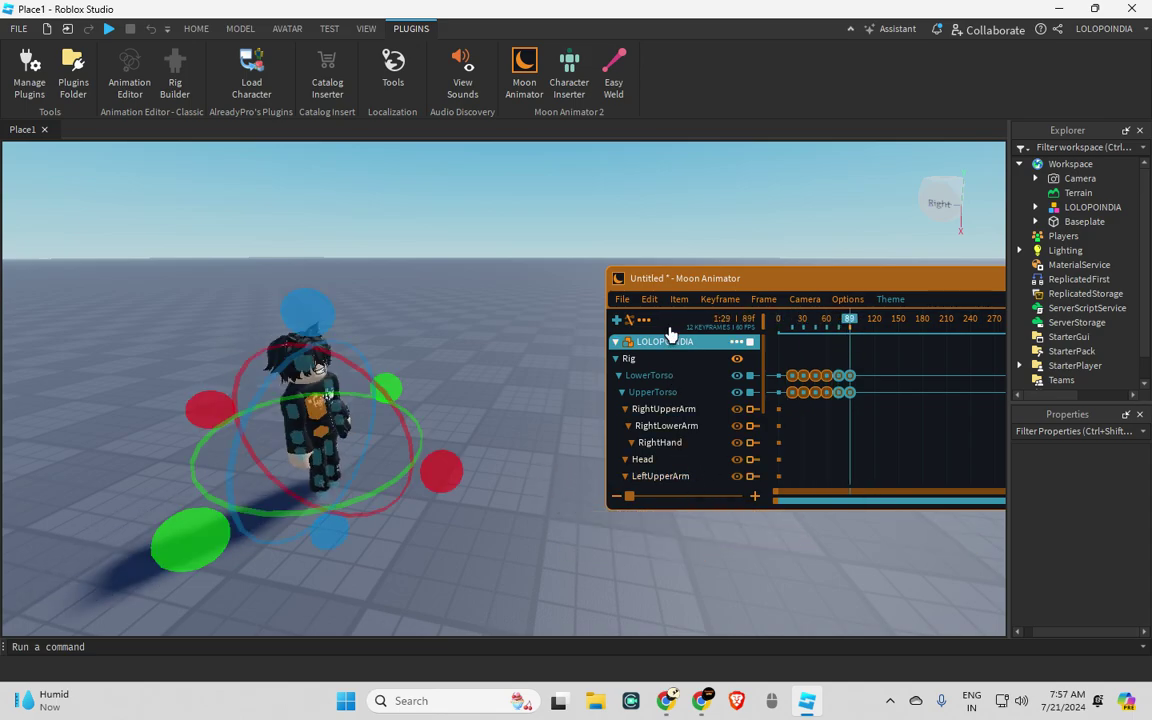
# Drag the Moon Animator window into full view and open its File menu
pyautogui.moveTo(738, 288); pyautogui.dragTo(644, 268)
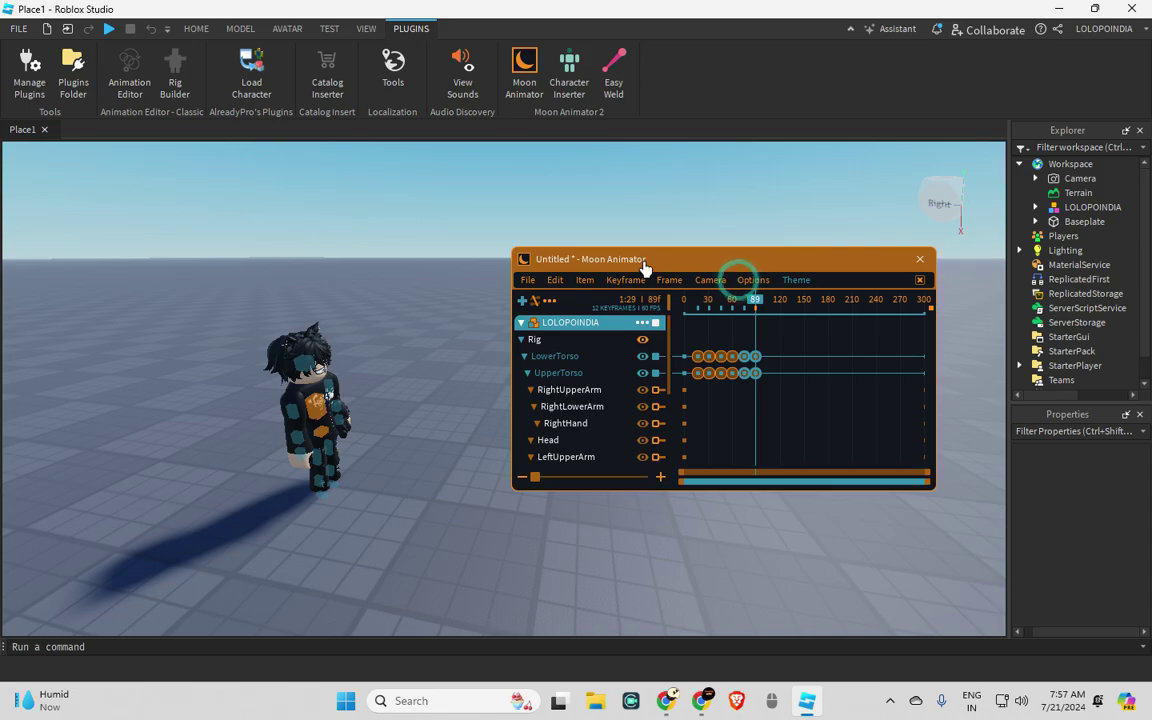
pyautogui.click(526, 282)
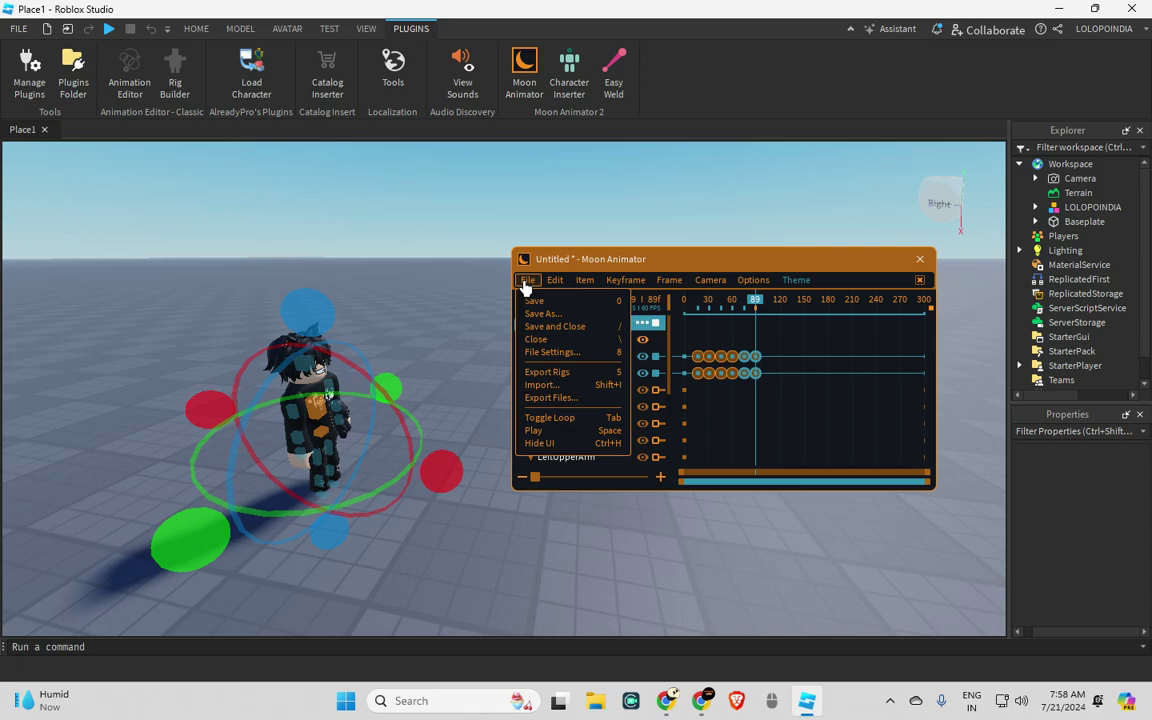